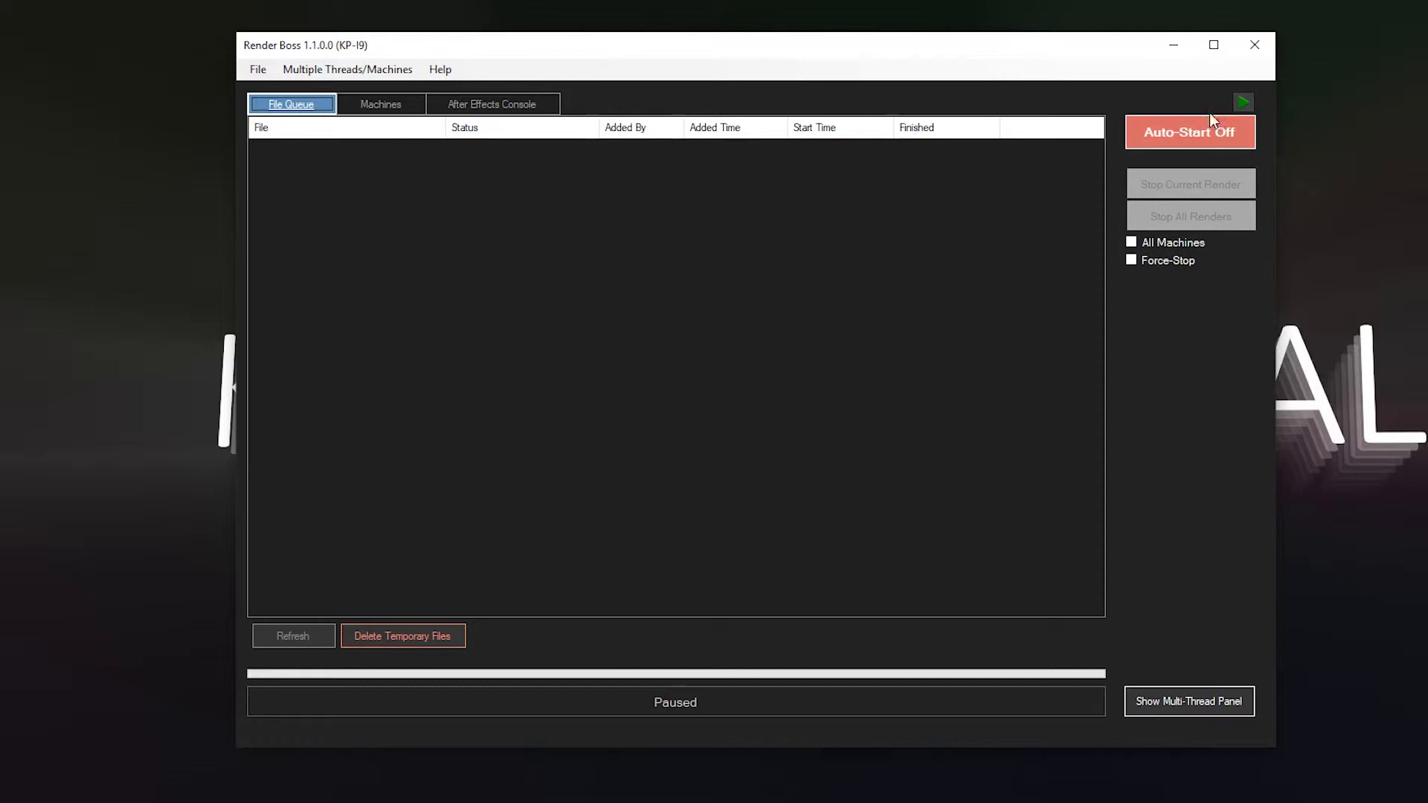
- Toggle Auto-Start on and back off, then send the After Effects queue to Render Boss as pending renders
{"action": "left_click", "coordinate": [1216, 140]}
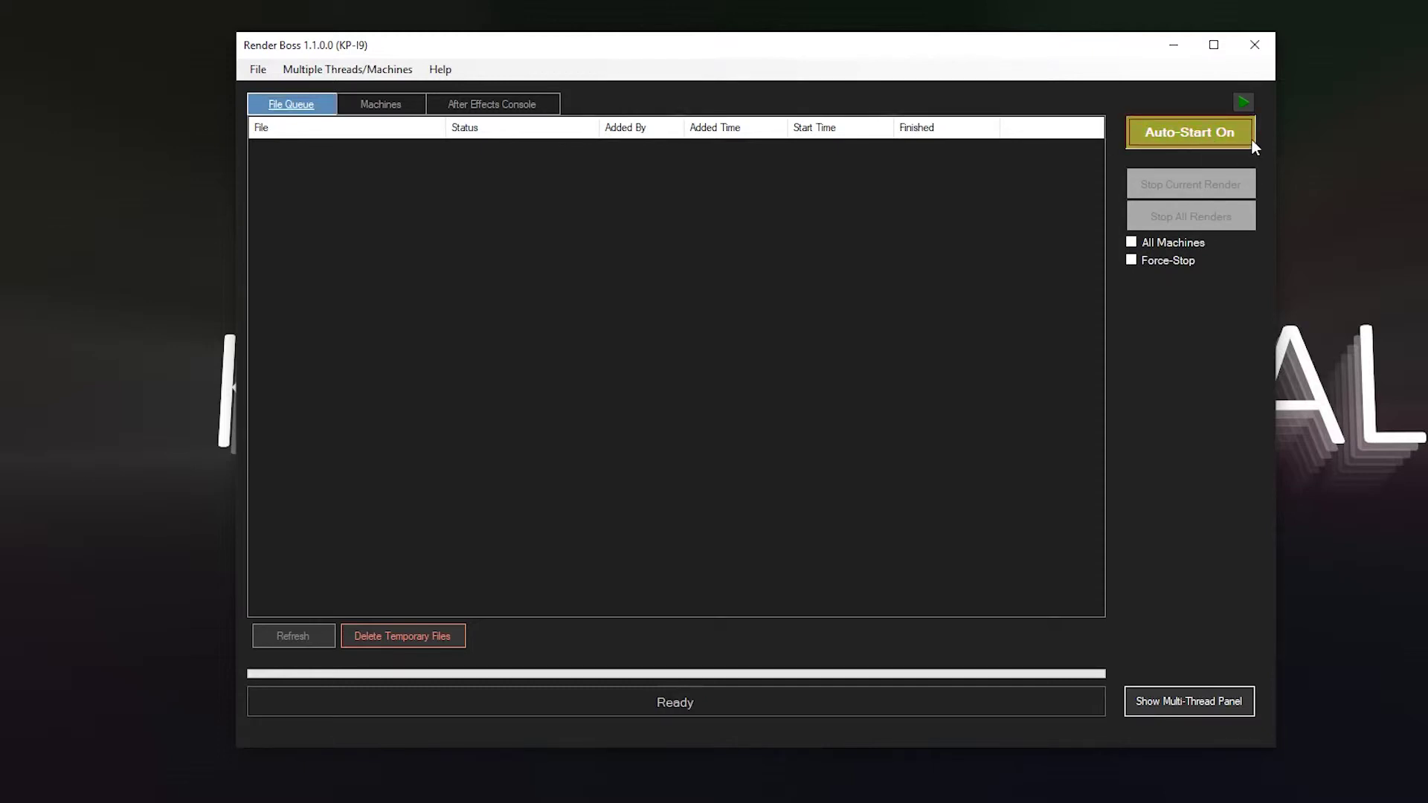
{"action": "left_click", "coordinate": [1238, 141]}
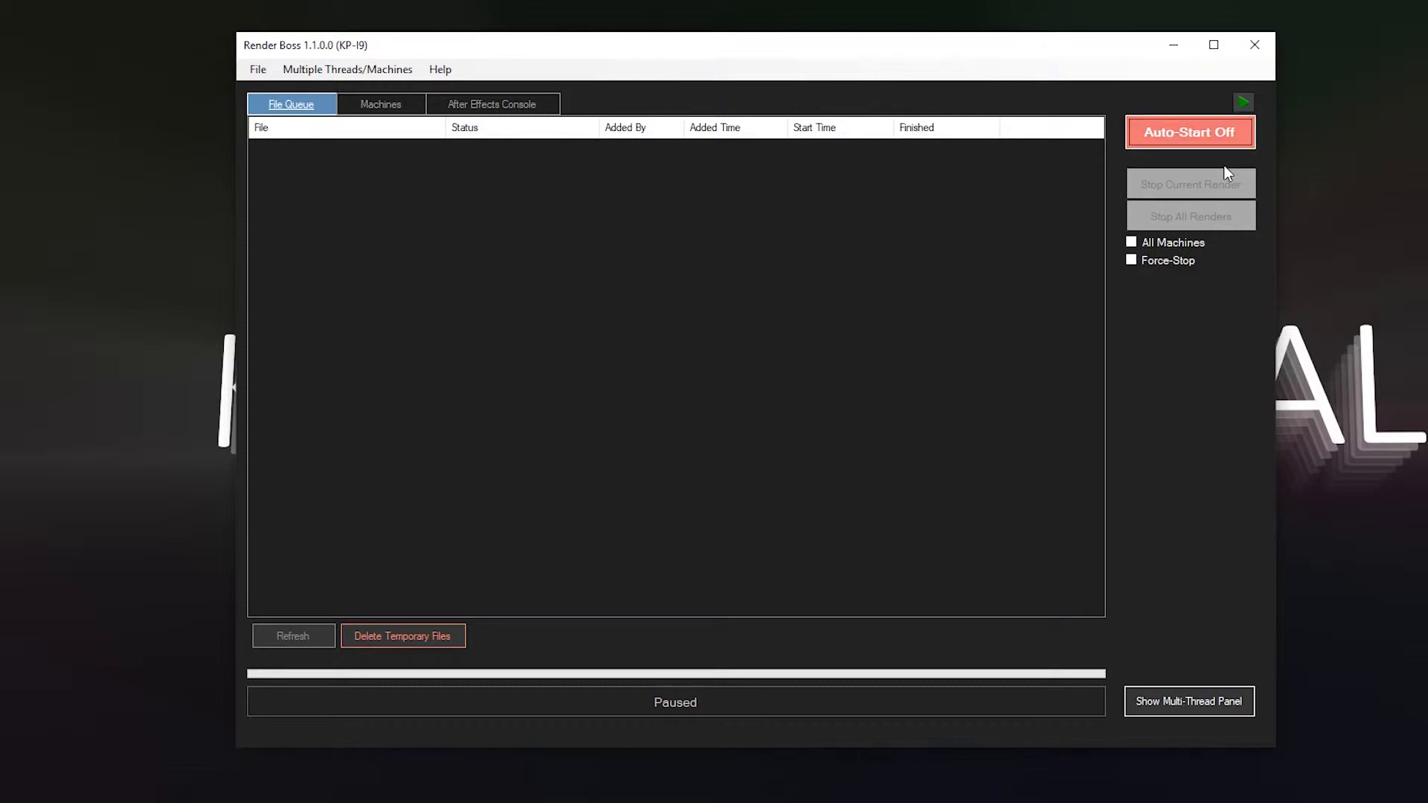
{"action": "left_click", "coordinate": [381, 105]}
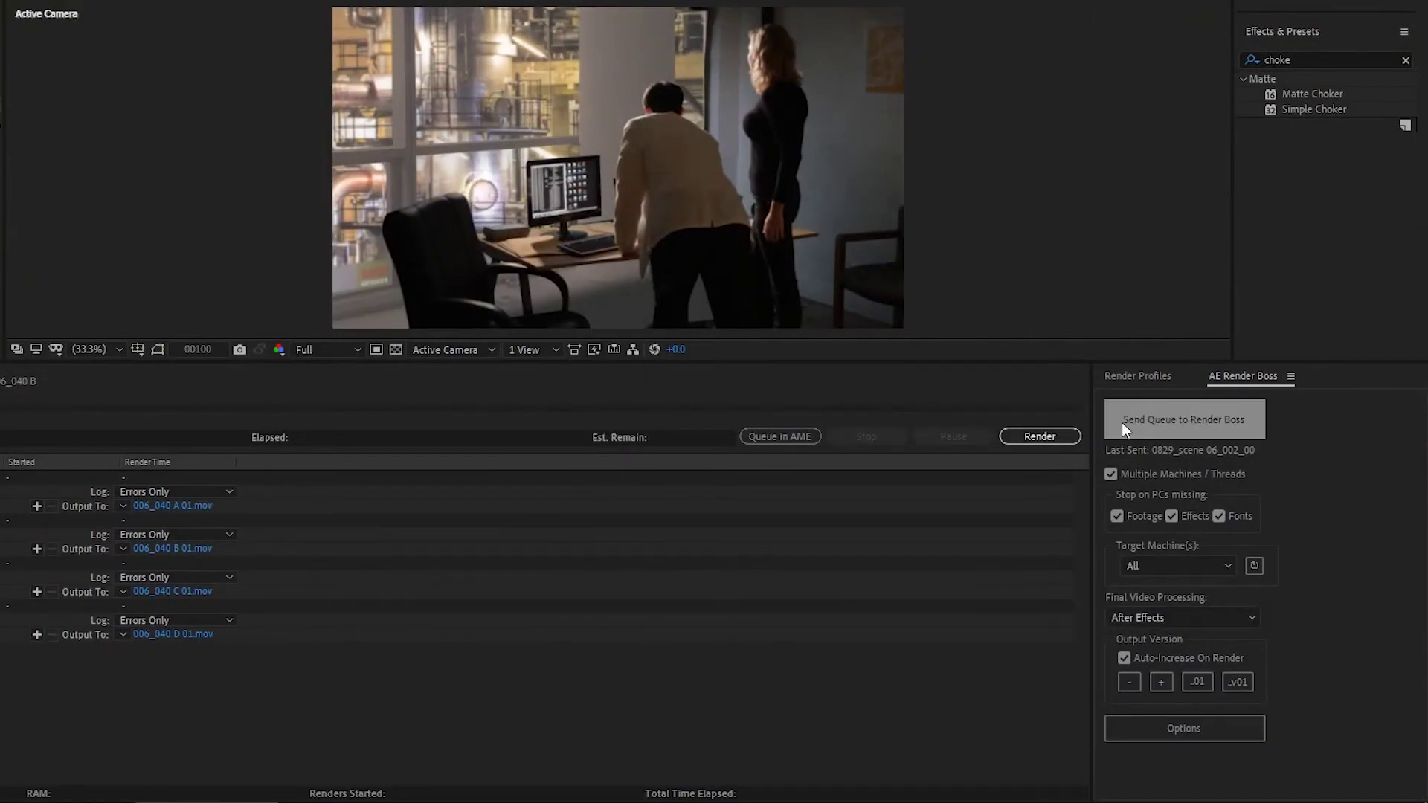
{"action": "left_click", "coordinate": [1123, 420]}
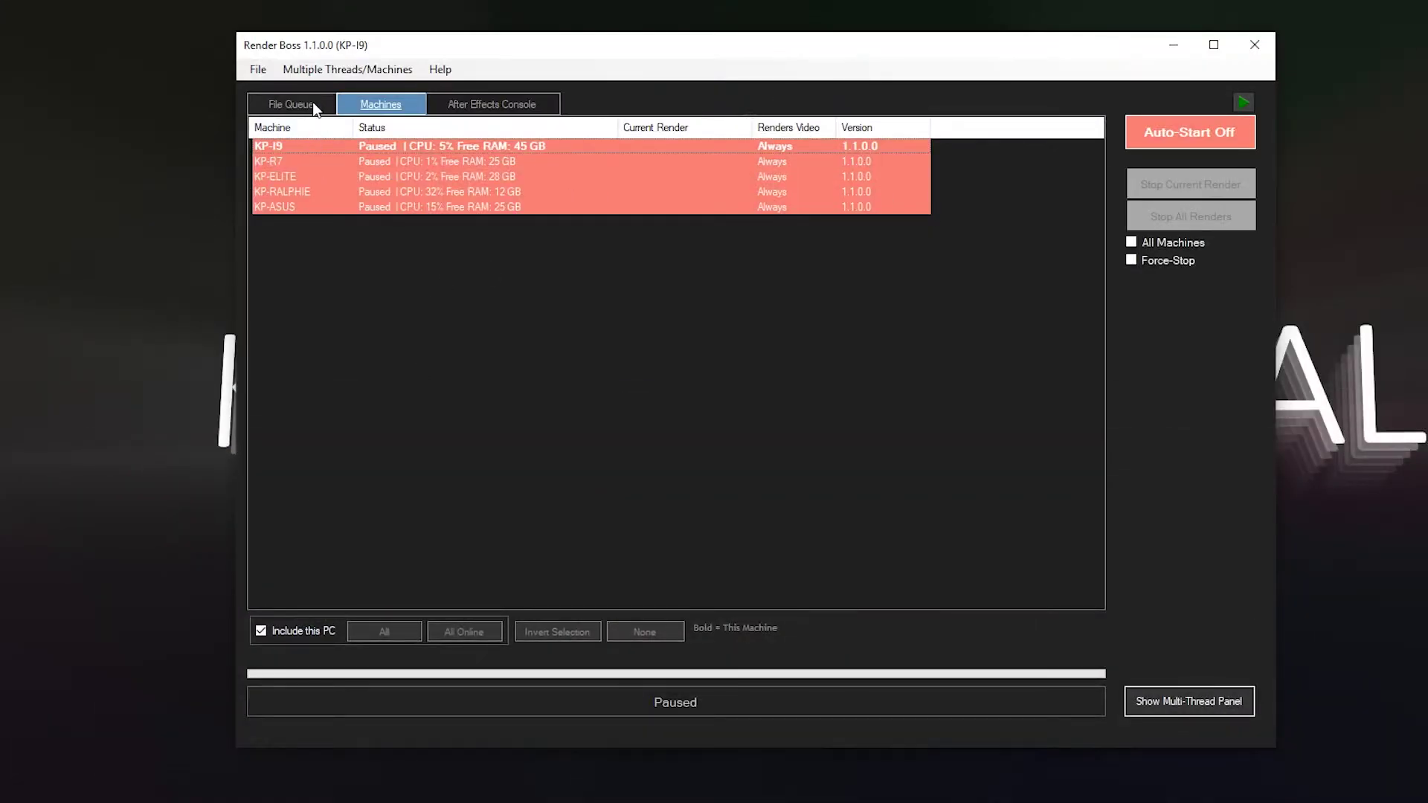
{"action": "left_click", "coordinate": [315, 109]}
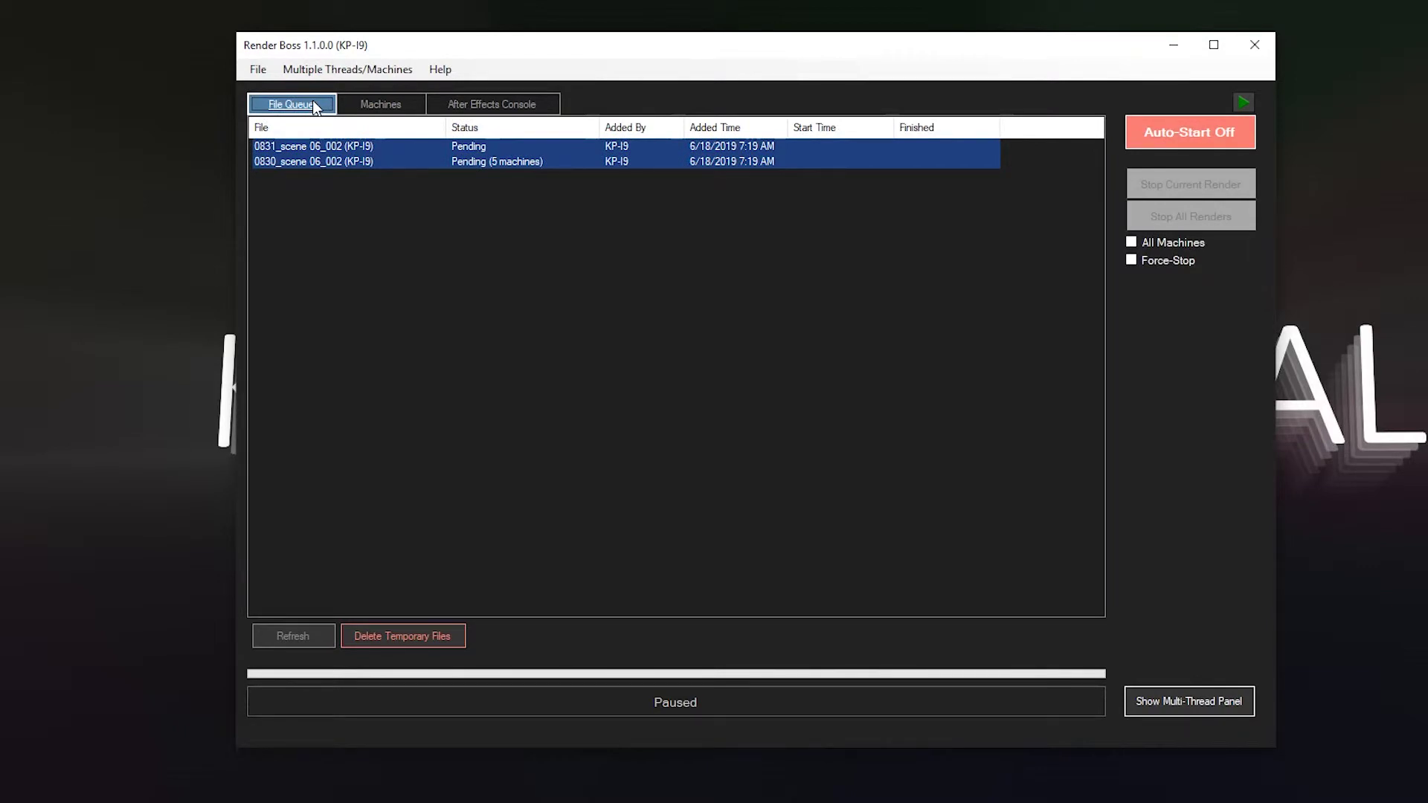
- Turn Auto-Start on to render 0830_scene 06_002 on KP-I9, then select paused machines in the Machines list
{"action": "left_click", "coordinate": [1189, 132]}
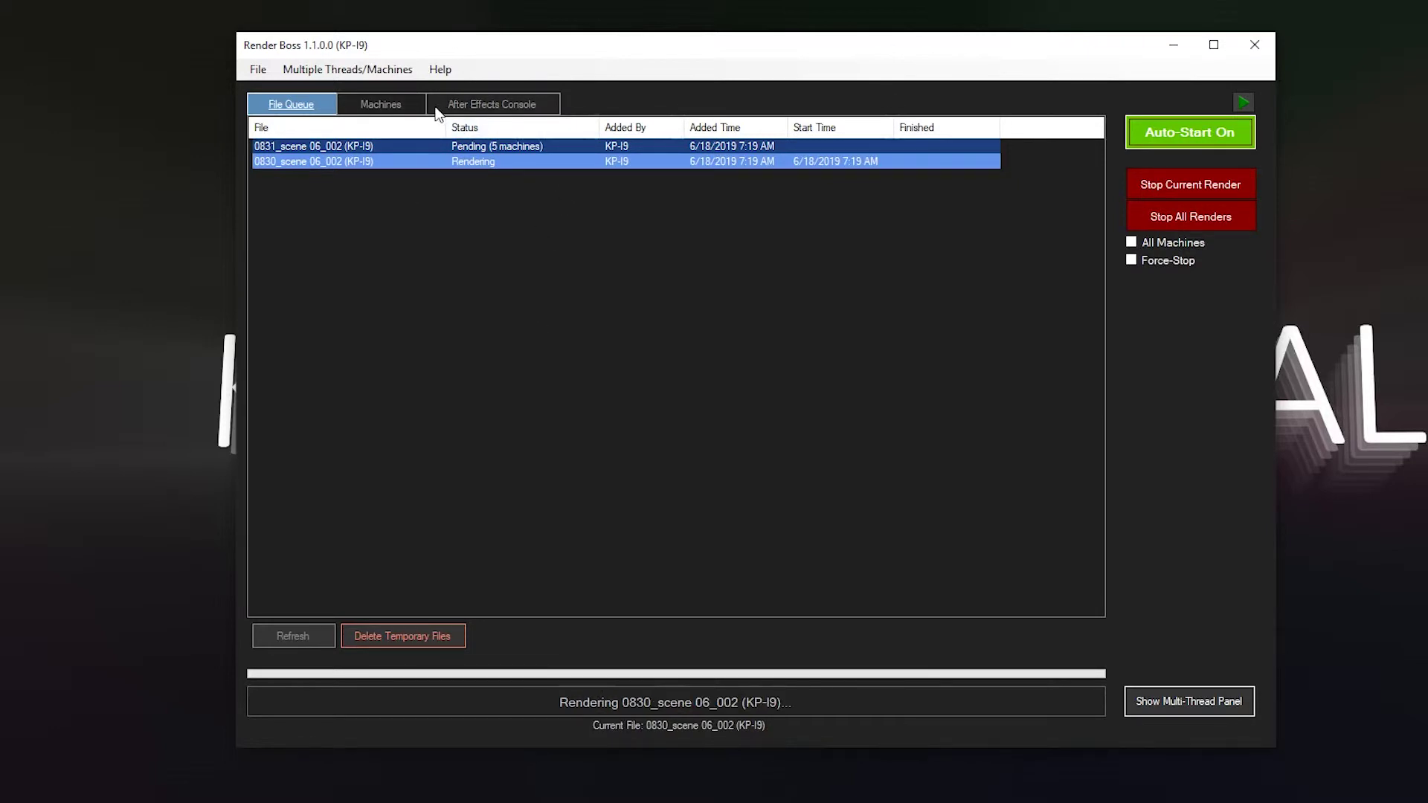
{"action": "left_click", "coordinate": [1242, 103]}
{"action": "left_click", "coordinate": [1241, 104]}
{"action": "left_click", "coordinate": [1244, 106]}
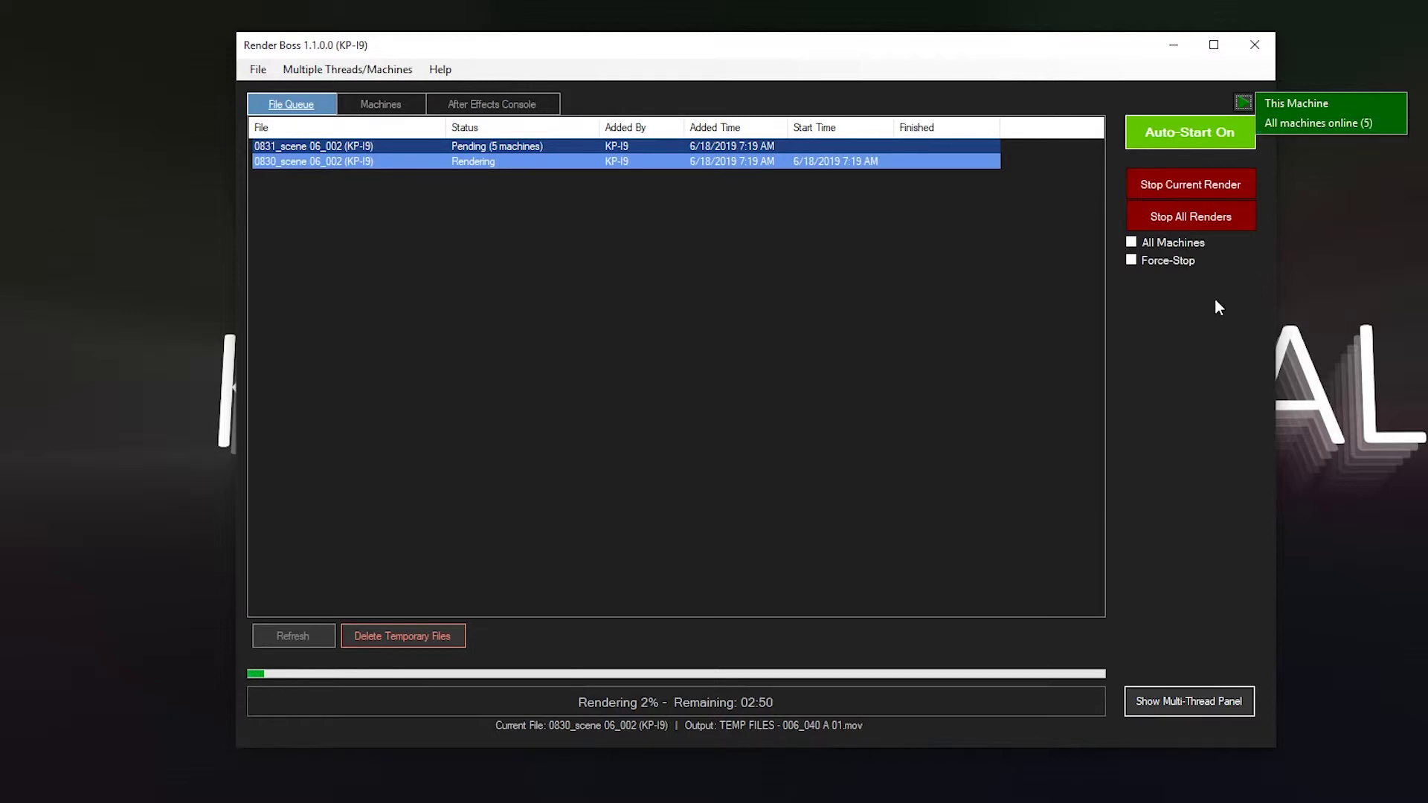
{"action": "left_click", "coordinate": [1177, 356]}
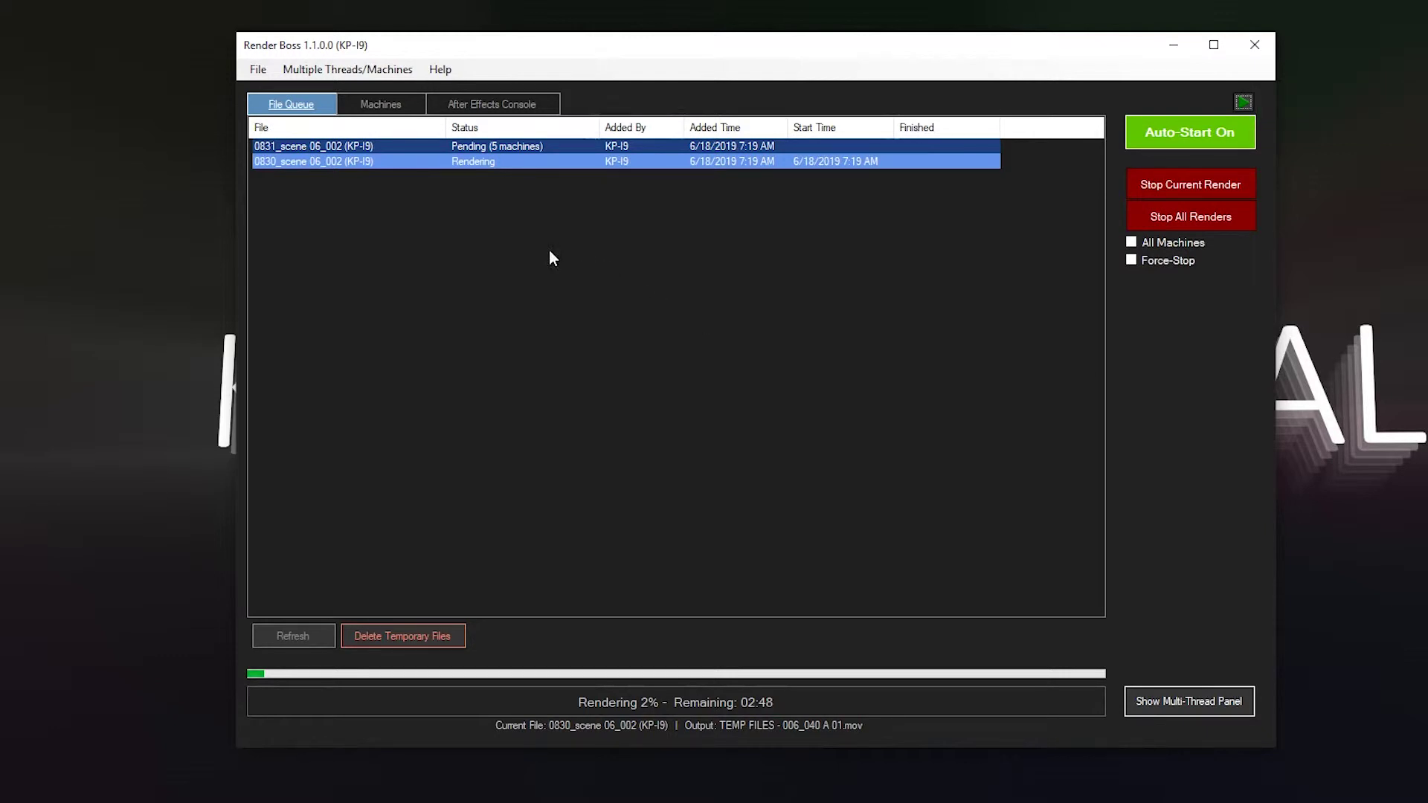
{"action": "left_click", "coordinate": [409, 105]}
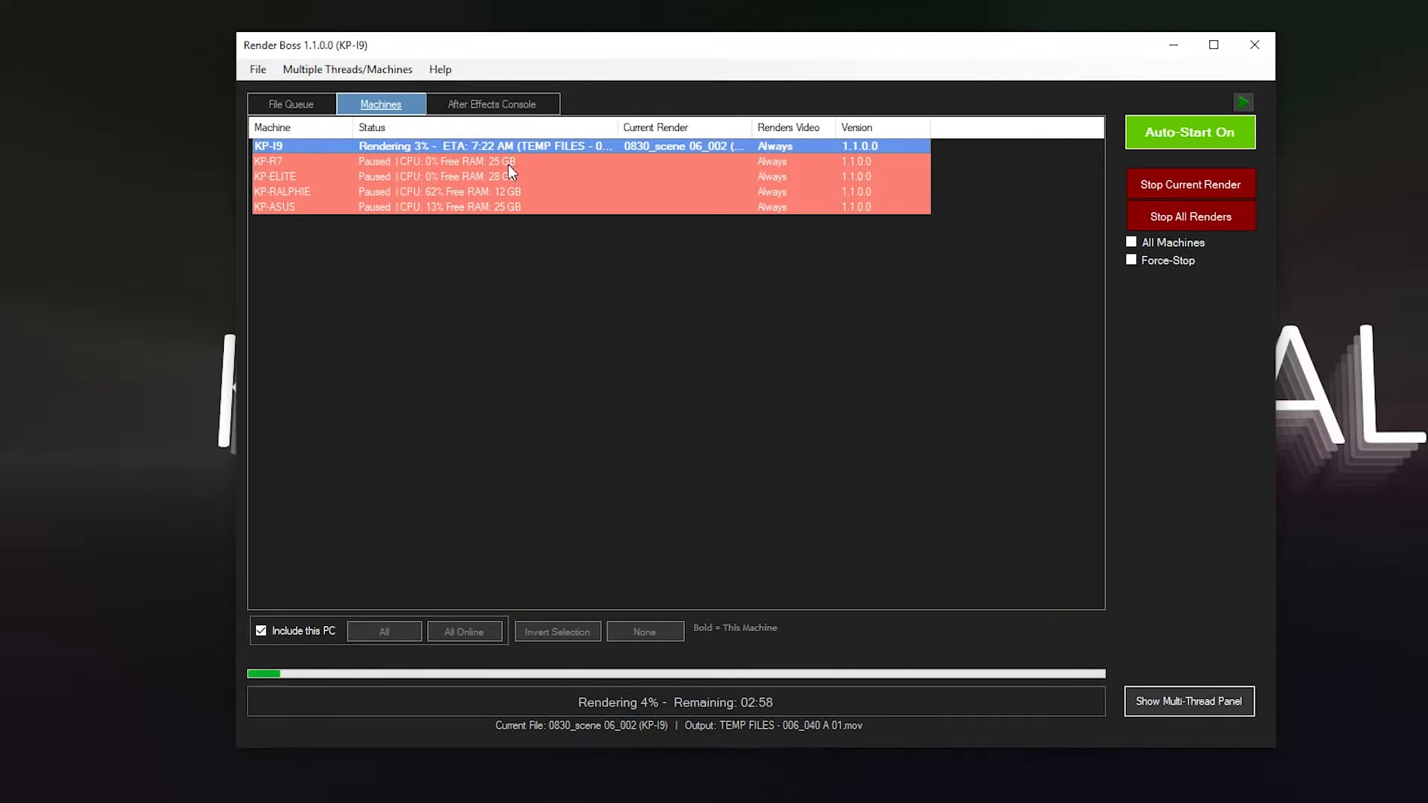
{"action": "left_click_drag", "start_coordinate": [547, 255], "coordinate": [464, 175]}
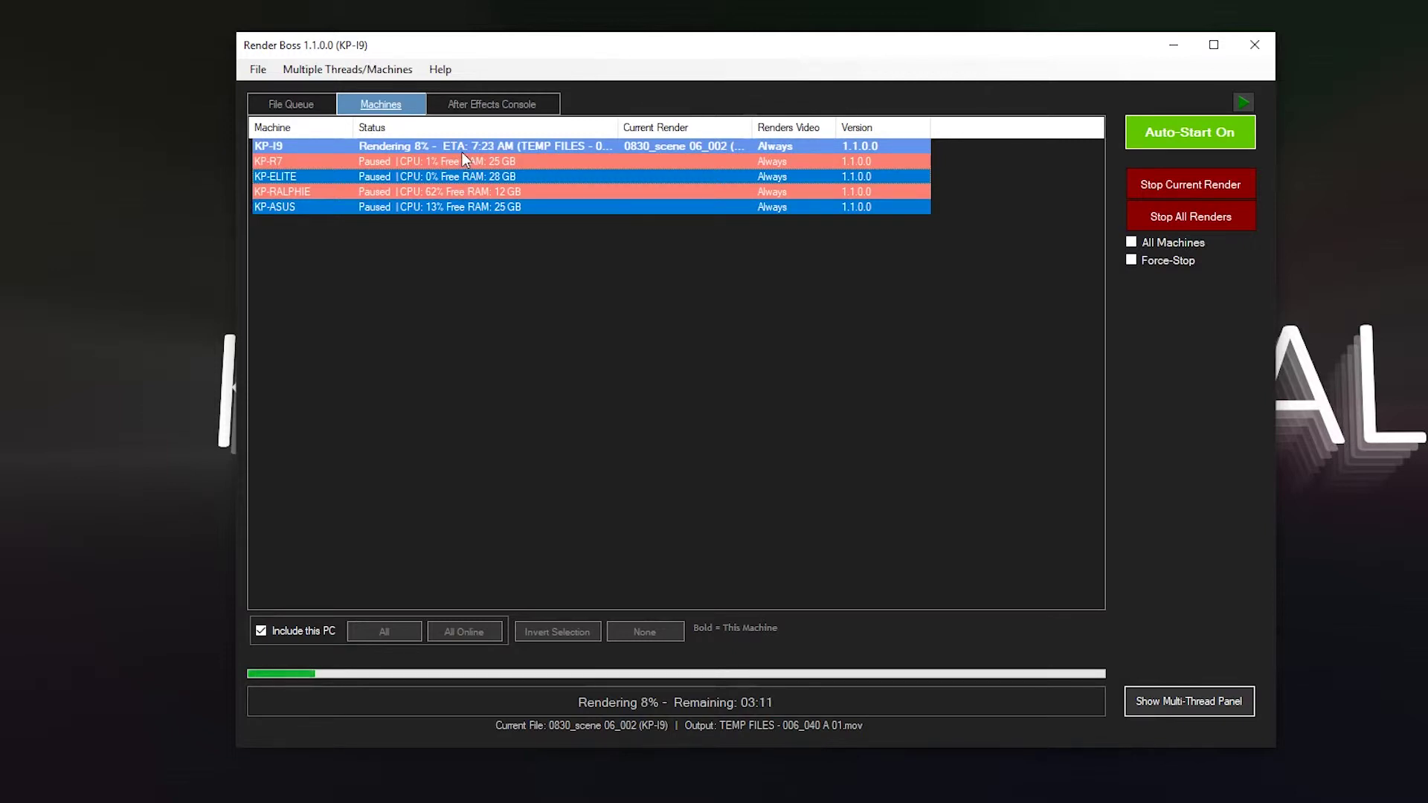
- Turn Auto-Start on for the selected KP-ELITE and KP-ASUS machines
{"action": "right_click", "coordinate": [462, 177]}
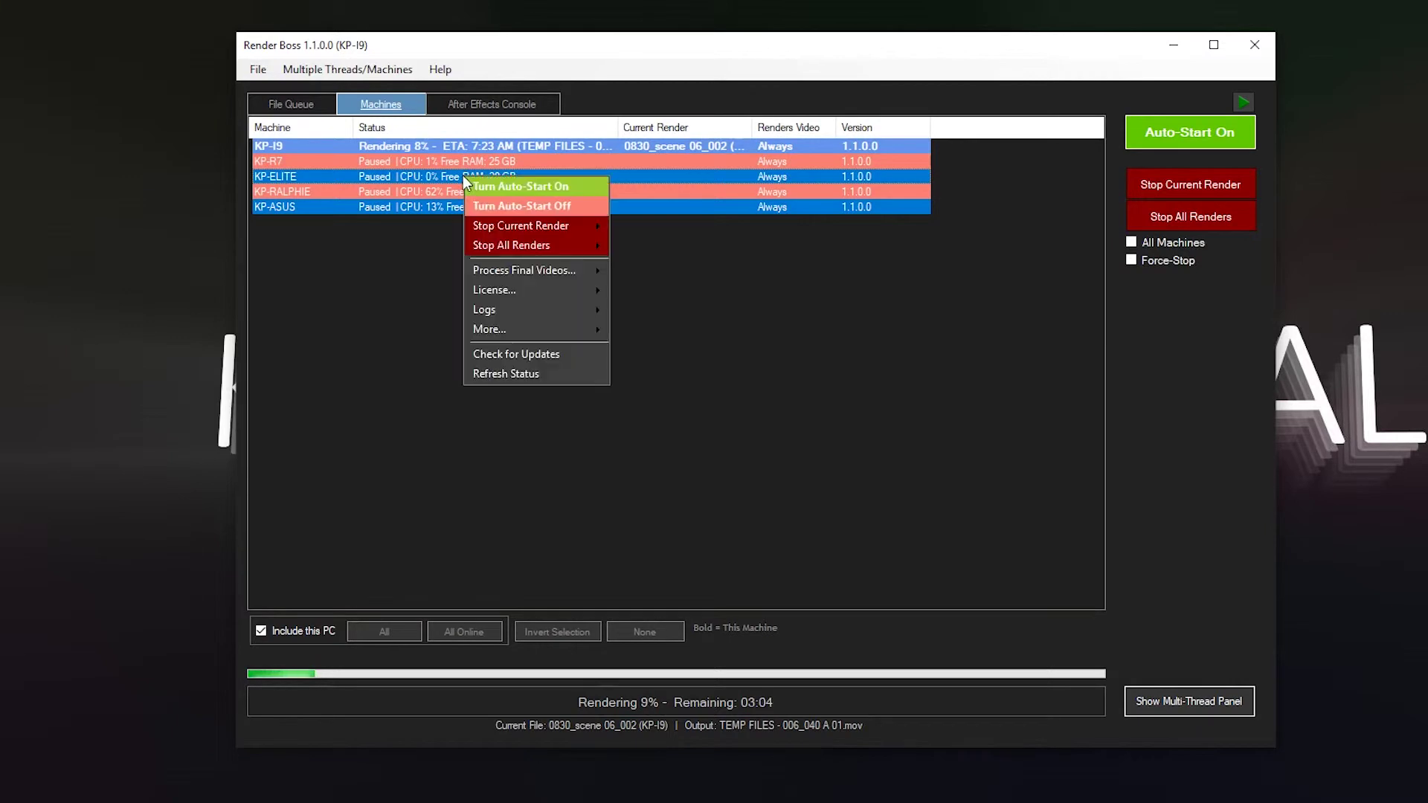
{"action": "left_click", "coordinate": [538, 179]}
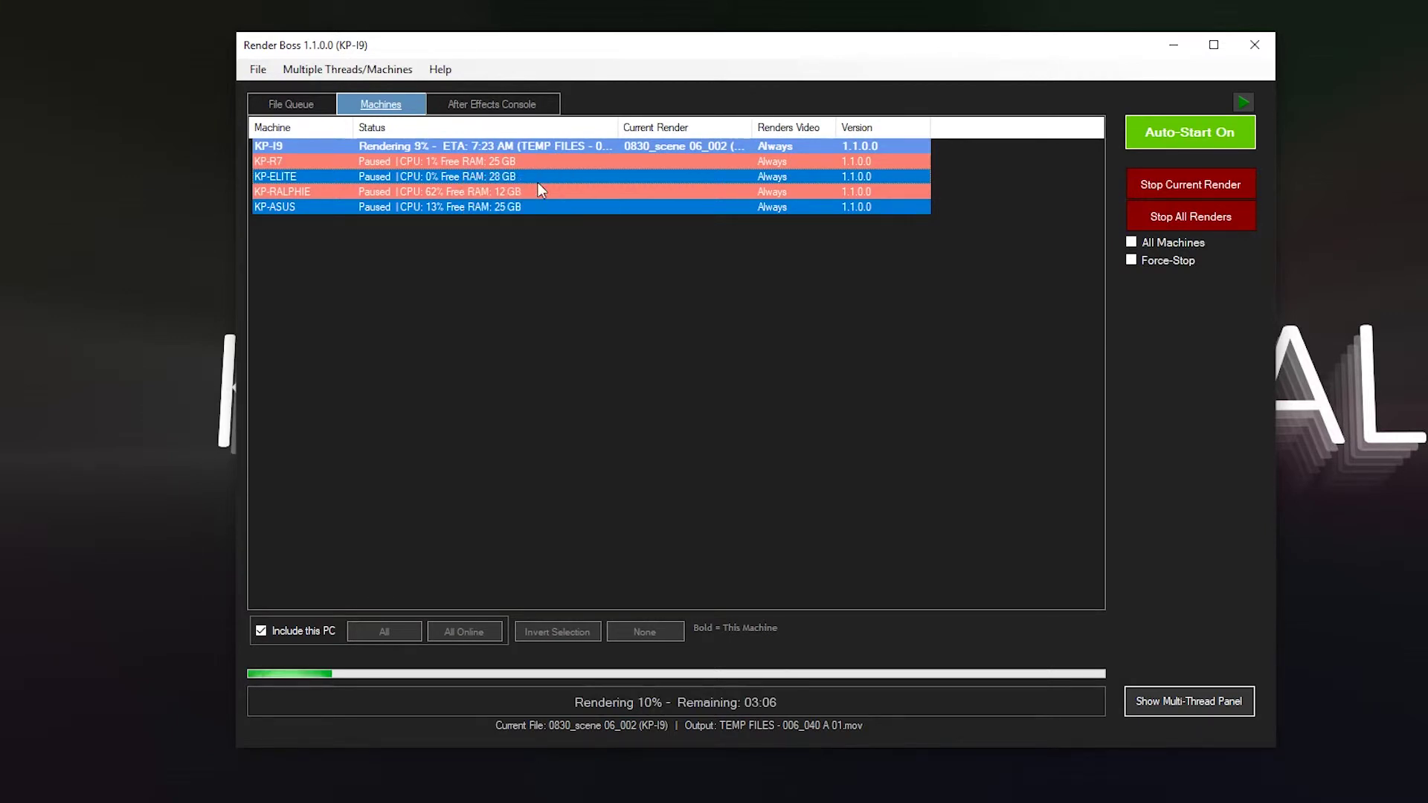
{"action": "left_click", "coordinate": [604, 302]}
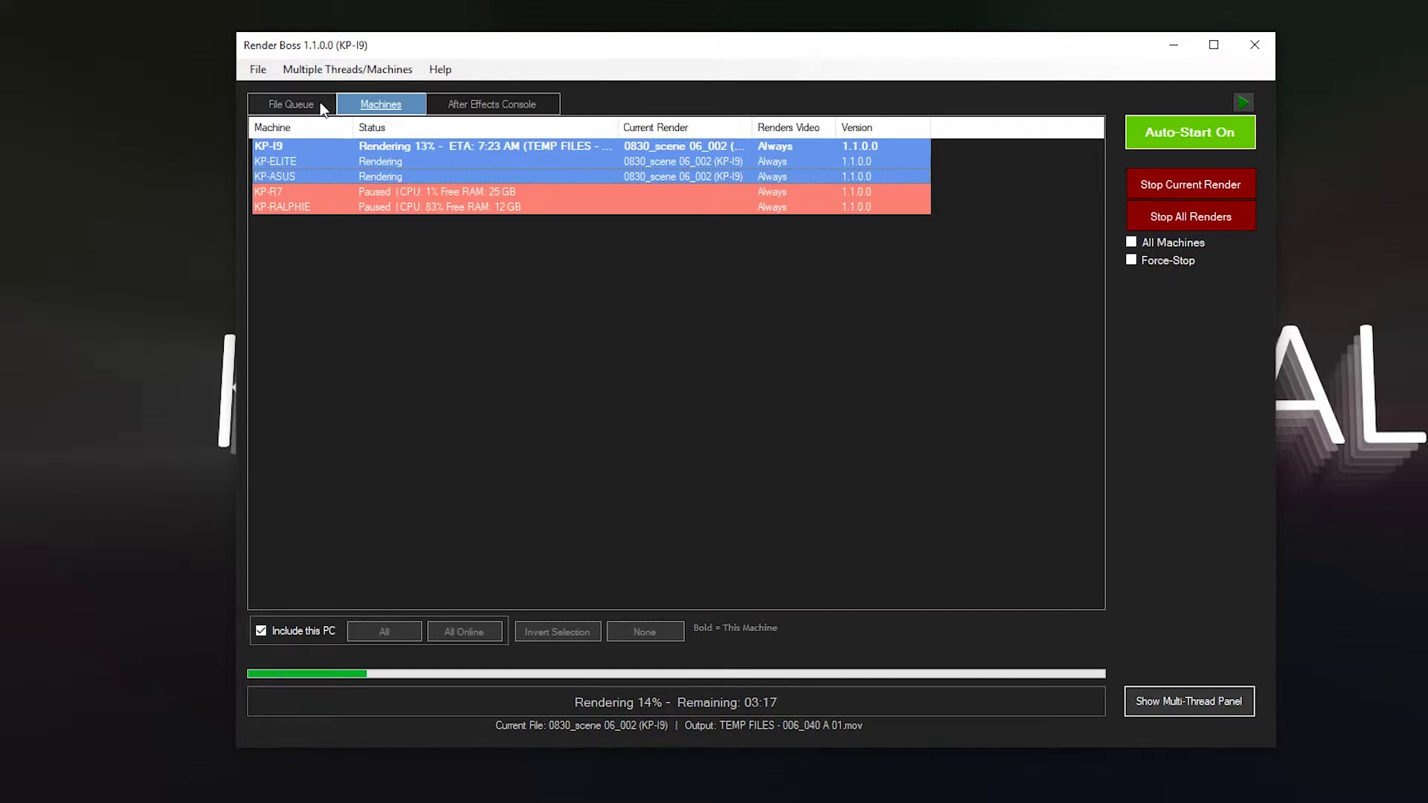
- Turn Auto-Start on for KP-R7, leaving KP-RALPHIE paused
{"action": "right_click", "coordinate": [405, 205]}
{"action": "left_click", "coordinate": [344, 340]}
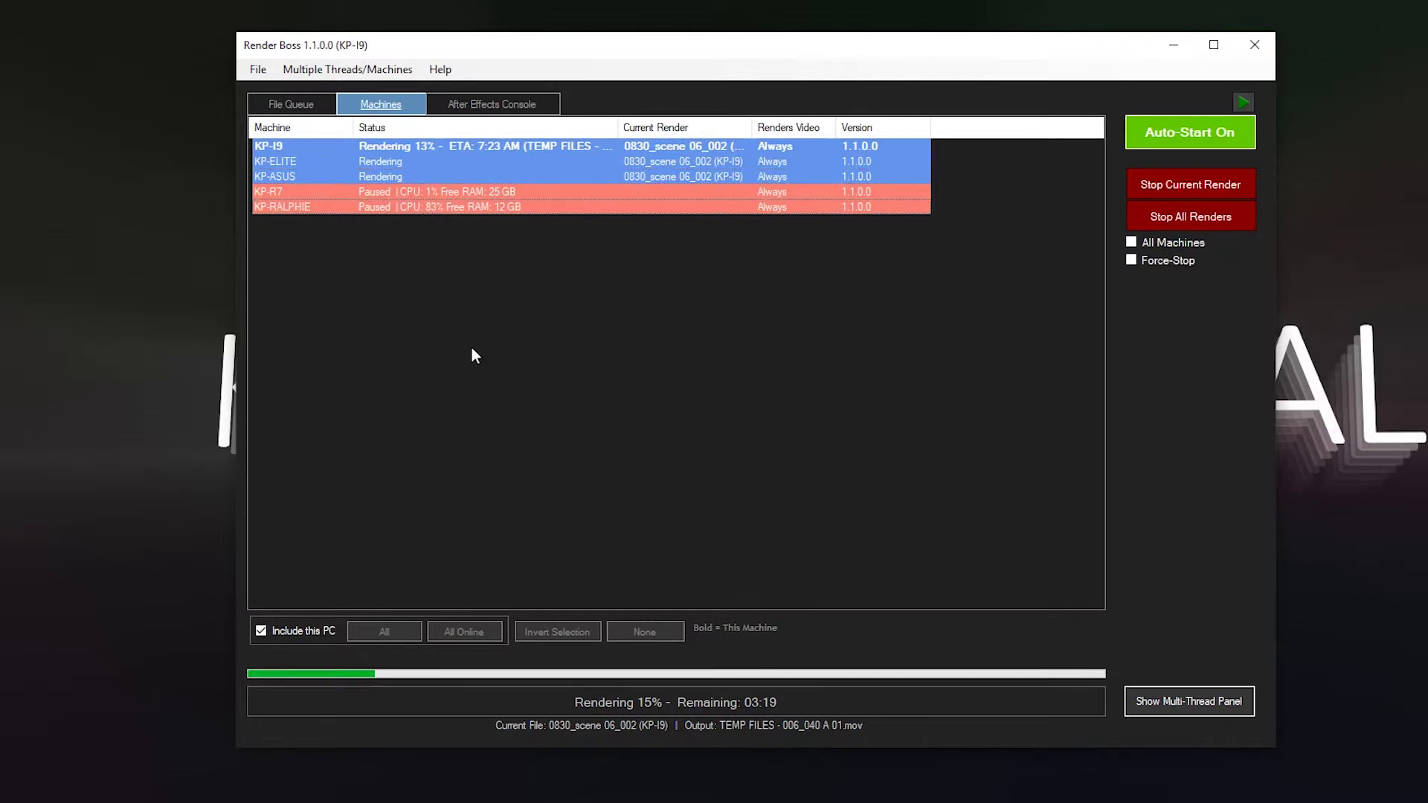
{"action": "right_click", "coordinate": [492, 193]}
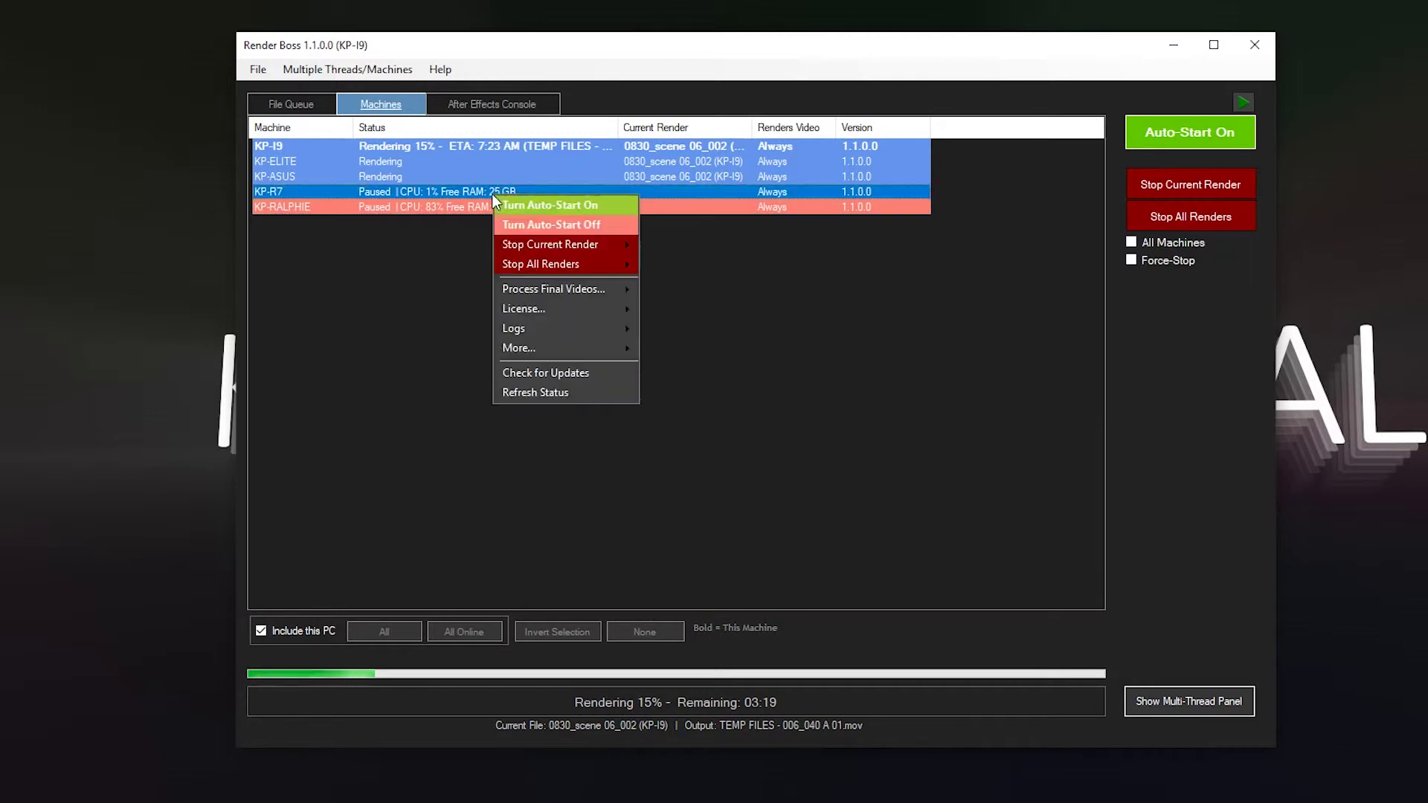
{"action": "left_click", "coordinate": [592, 205]}
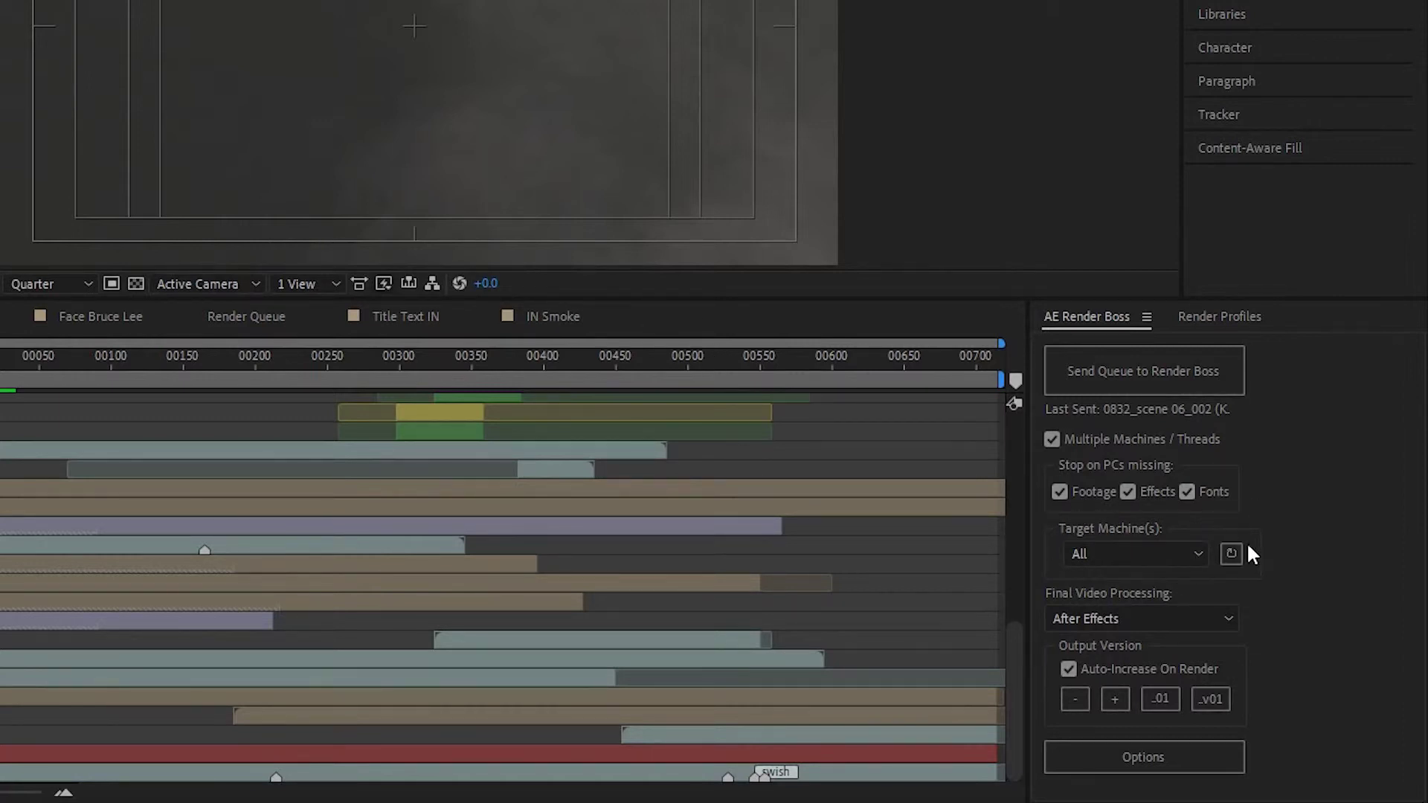
- Refresh targets, choose only KP-R7, and send the 0833_010_Smoke_v09 queue to Render Boss
{"action": "left_click", "coordinate": [1228, 556]}
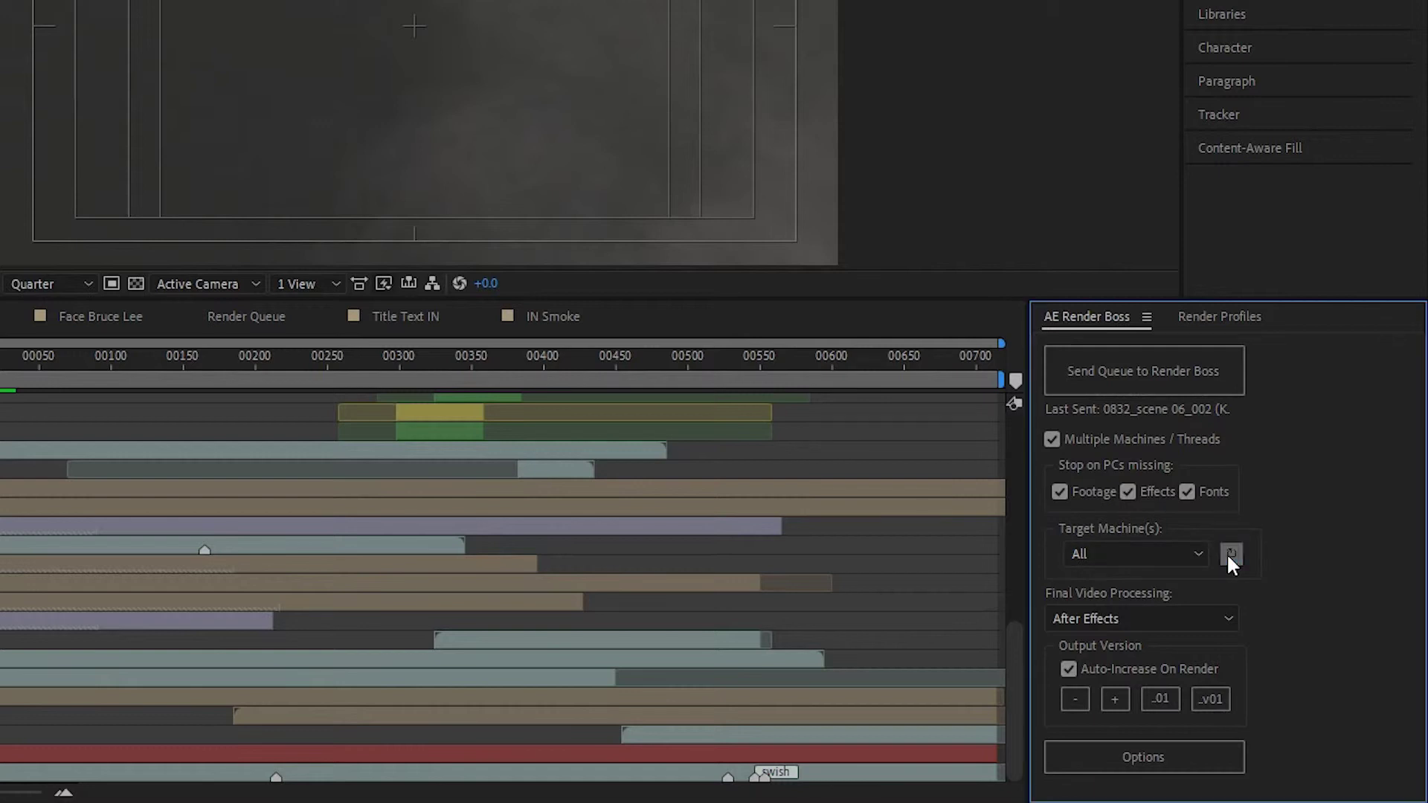
{"action": "left_click", "coordinate": [1205, 557]}
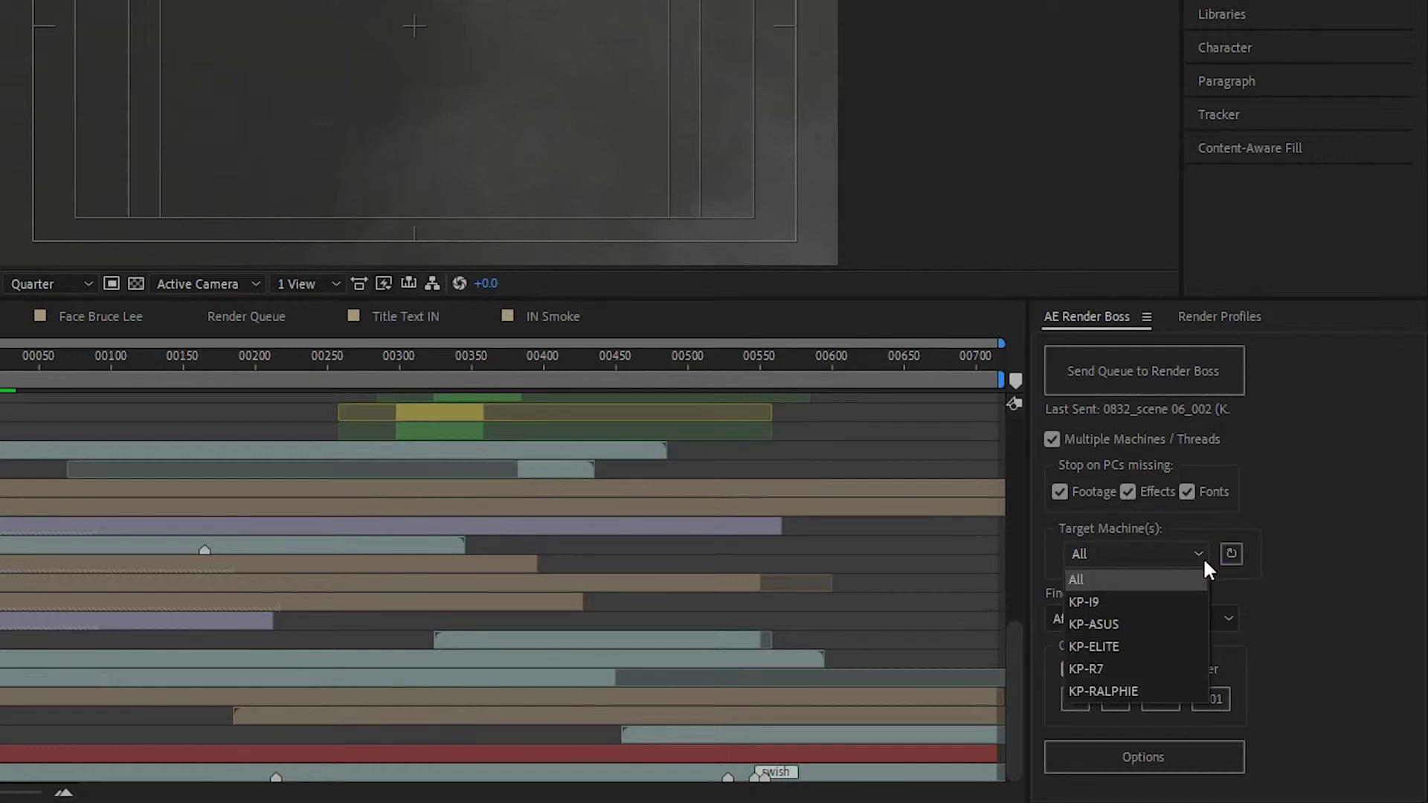
{"action": "left_click", "coordinate": [1122, 665]}
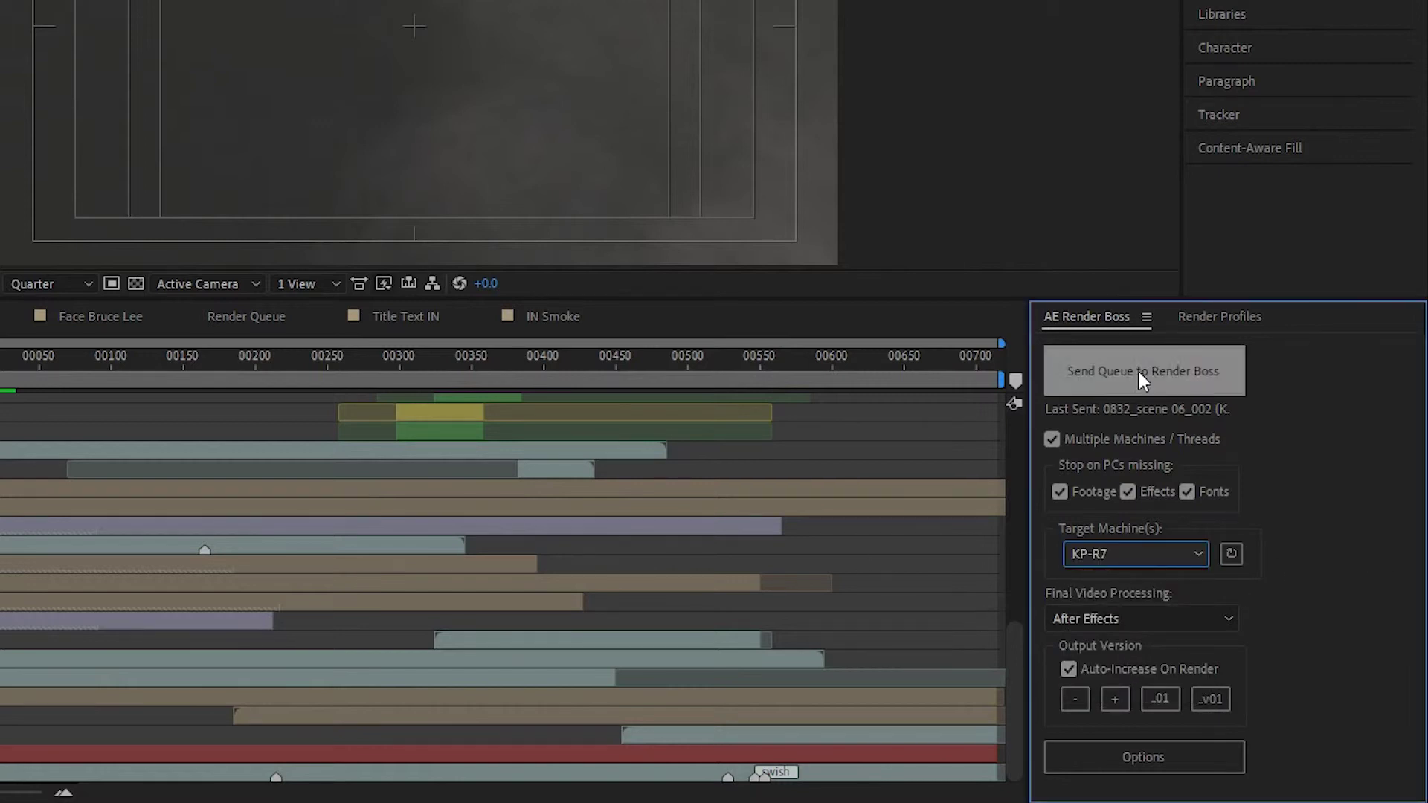
{"action": "left_click", "coordinate": [1121, 386]}
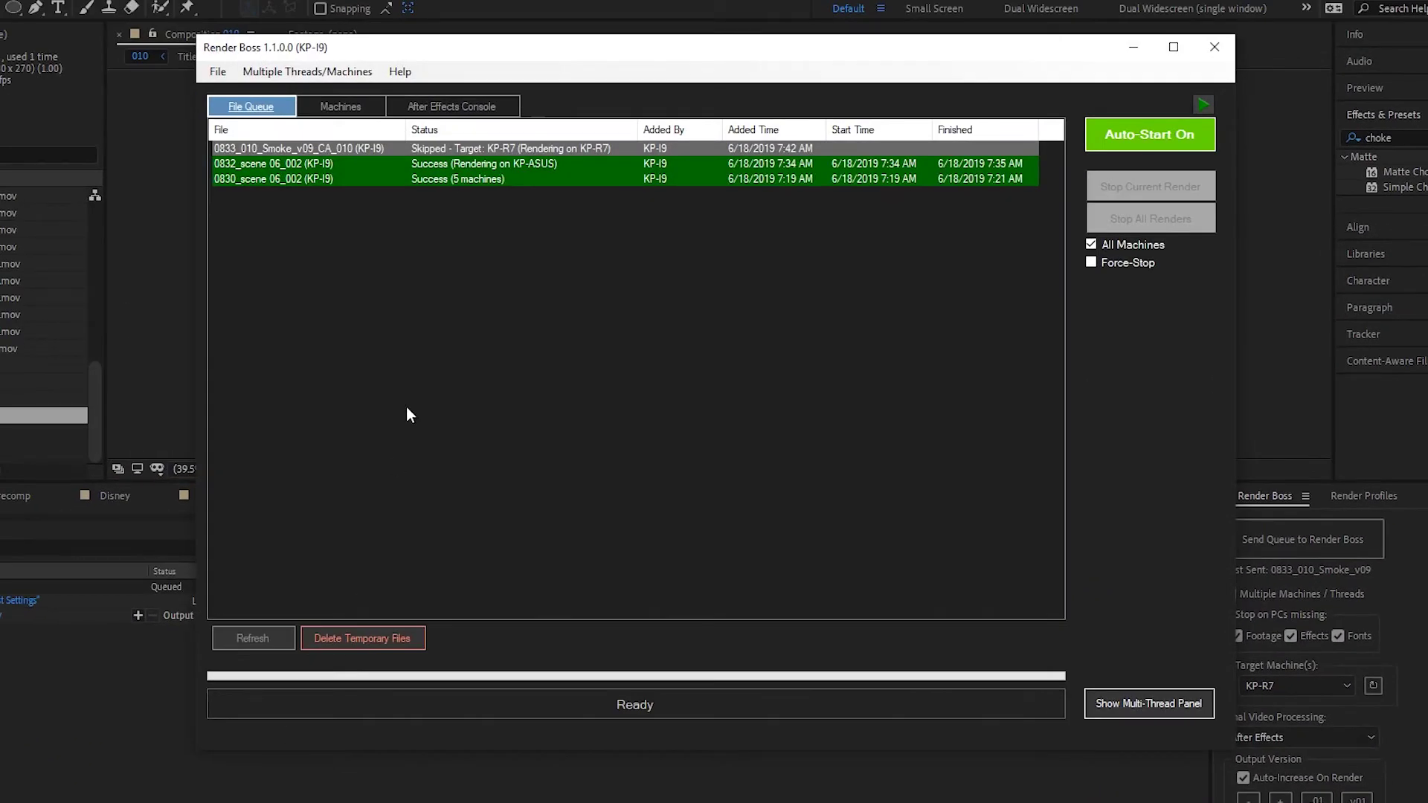
{"action": "left_click", "coordinate": [348, 105]}
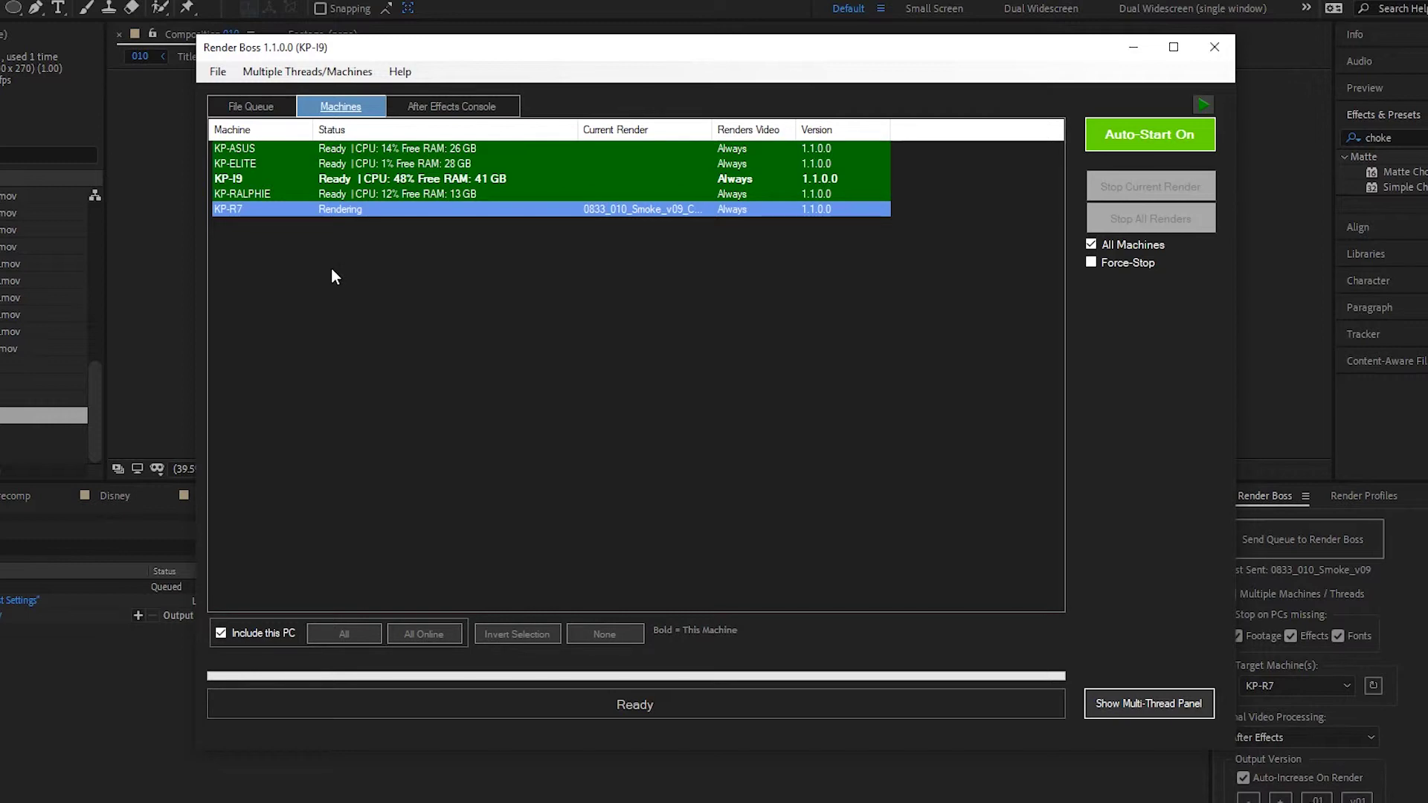
{"action": "left_click", "coordinate": [248, 105]}
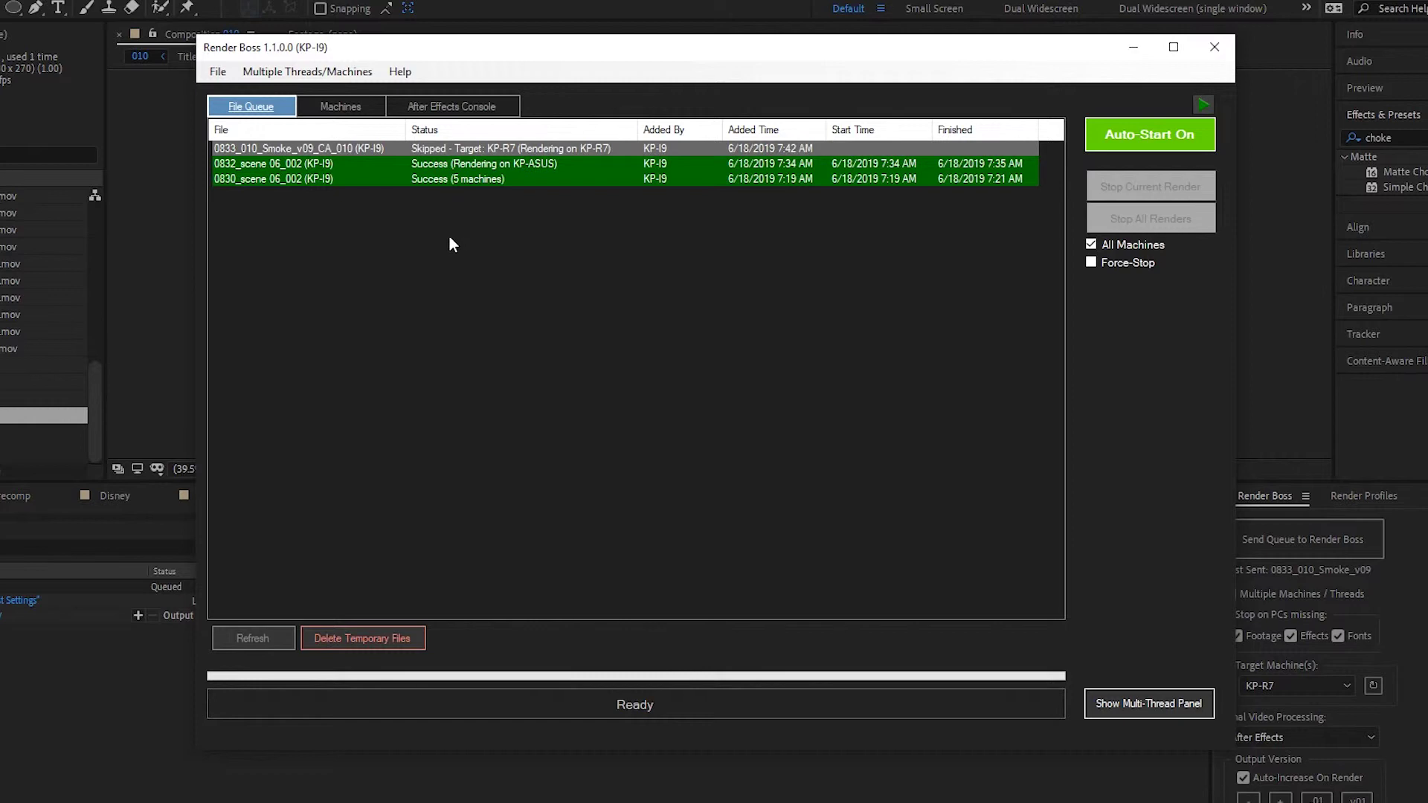
- Start rendering the 0833 smoke comp on this machine from its queue entry
{"action": "right_click", "coordinate": [336, 150]}
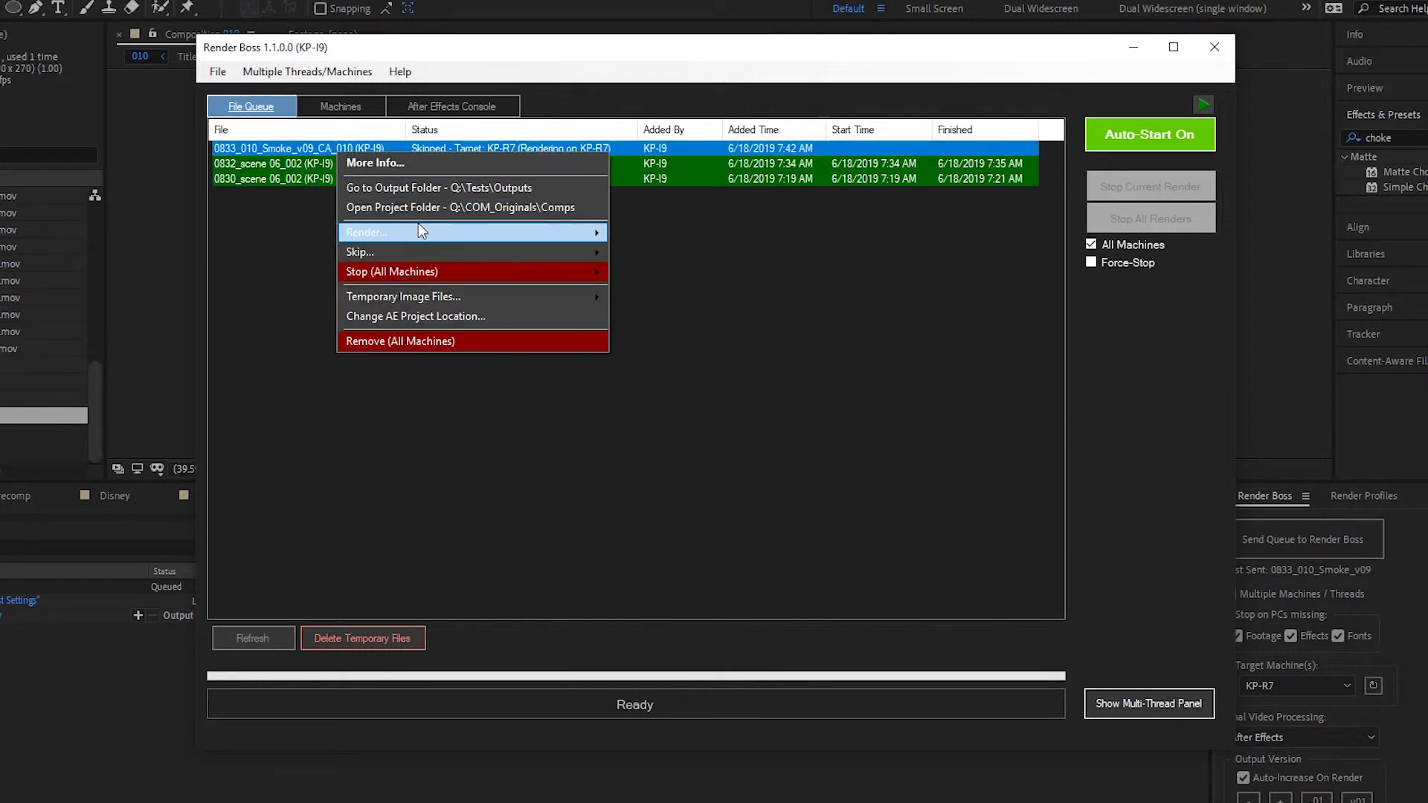
{"action": "mouse_move", "coordinate": [419, 226]}
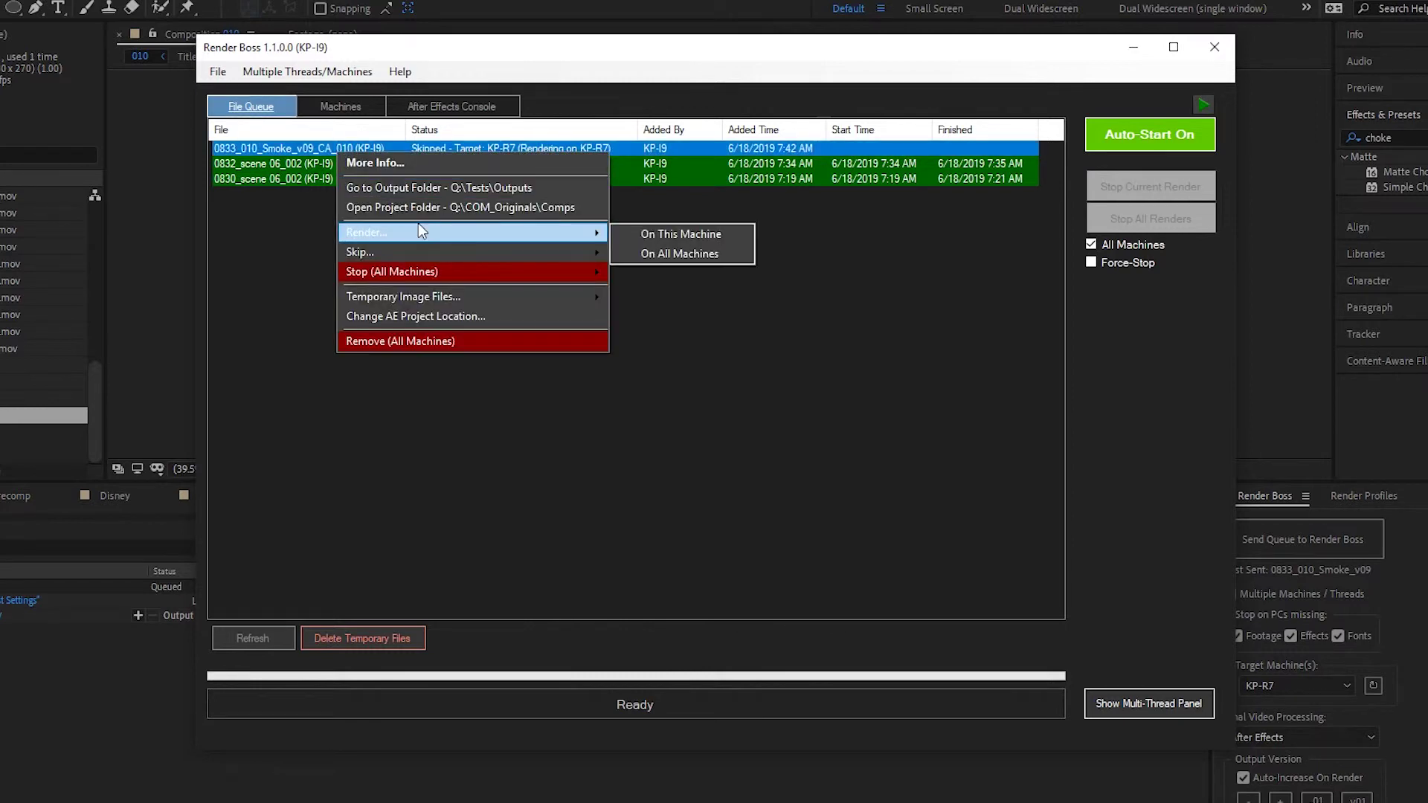
{"action": "left_click", "coordinate": [721, 235]}
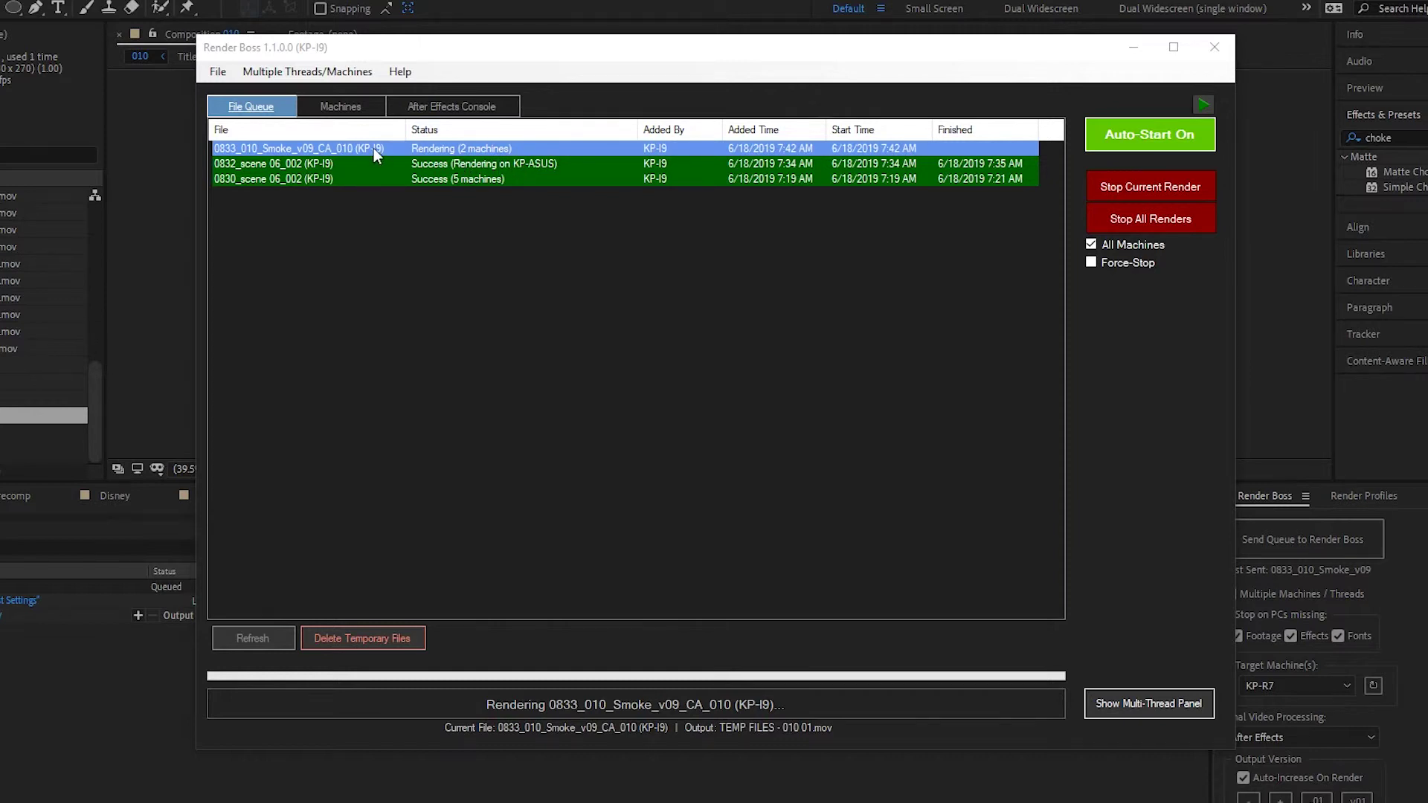
- Render the 0833 smoke comp On All Machines and view each machine's render status
{"action": "right_click", "coordinate": [373, 149]}
{"action": "mouse_move", "coordinate": [457, 231]}
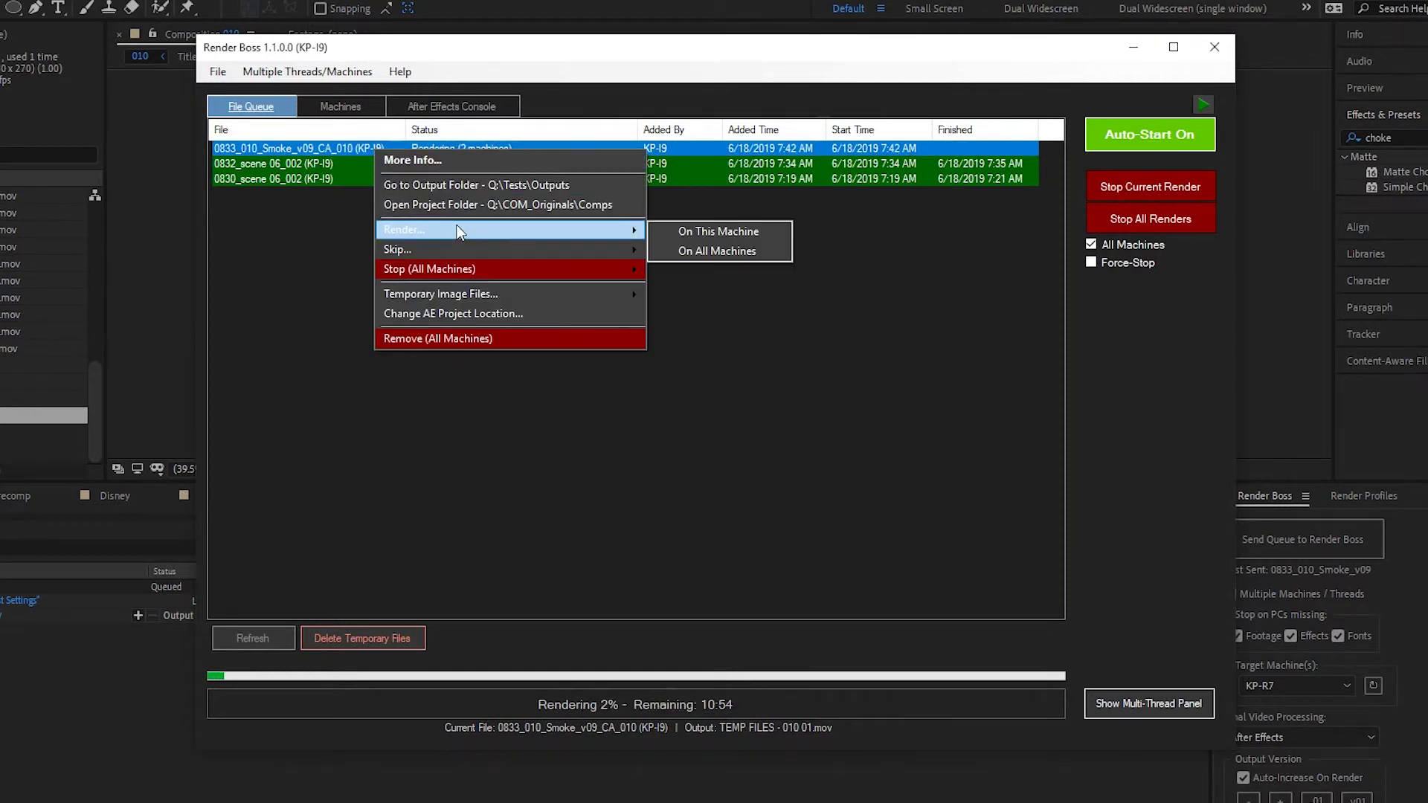
{"action": "left_click", "coordinate": [748, 253]}
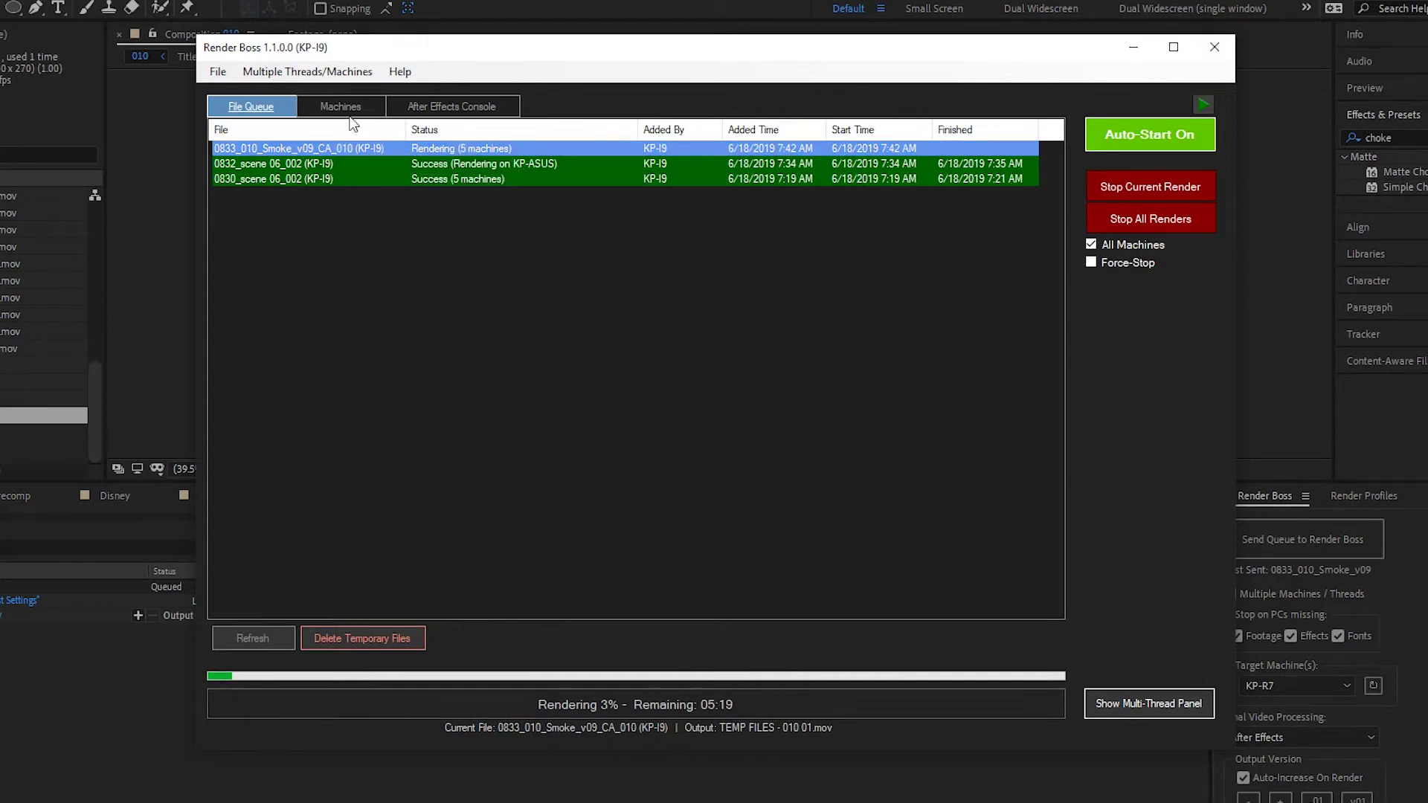
{"action": "left_click", "coordinate": [344, 109]}
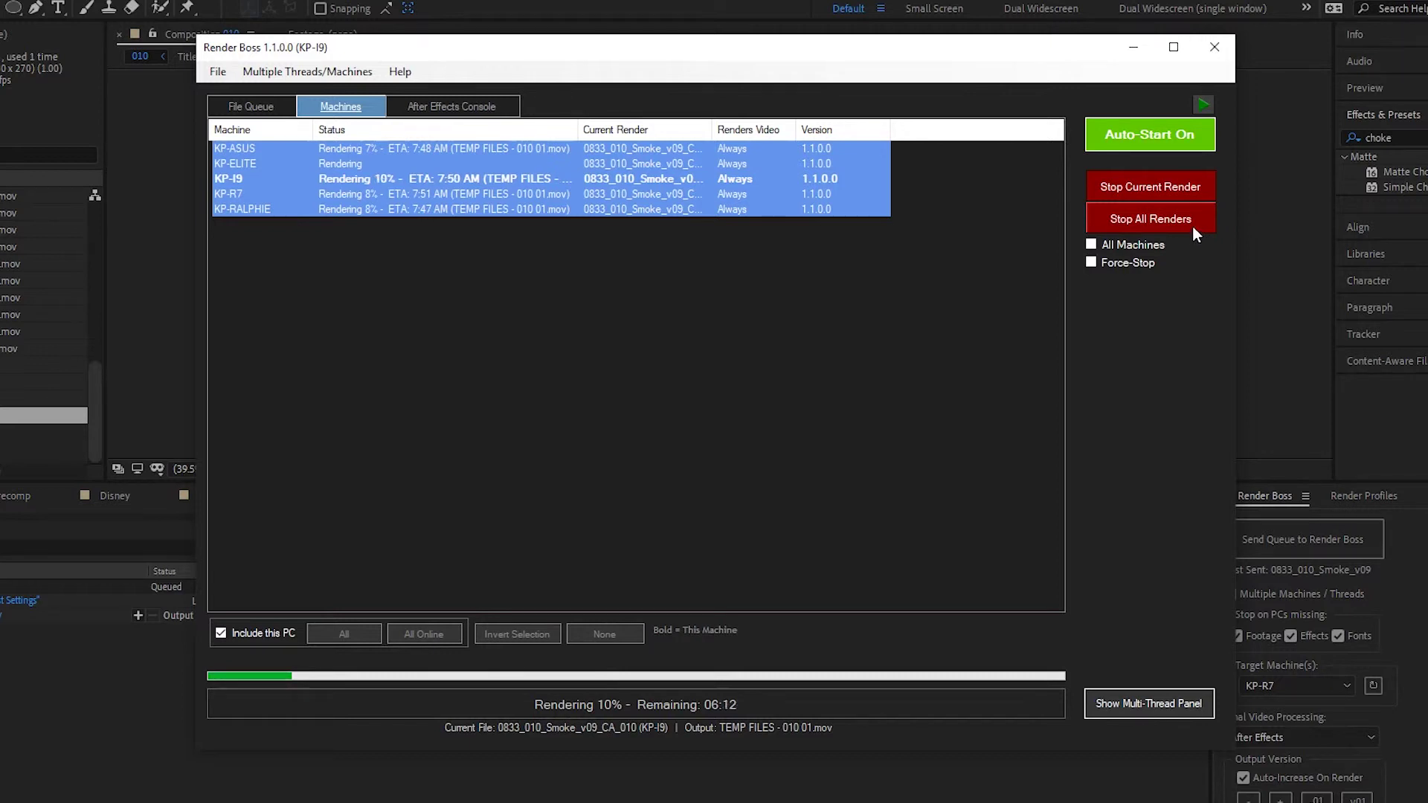
- Untick All Machines and stop the current smoke render on KP-I9 only, confirming Yes
{"action": "left_click", "coordinate": [1099, 247]}
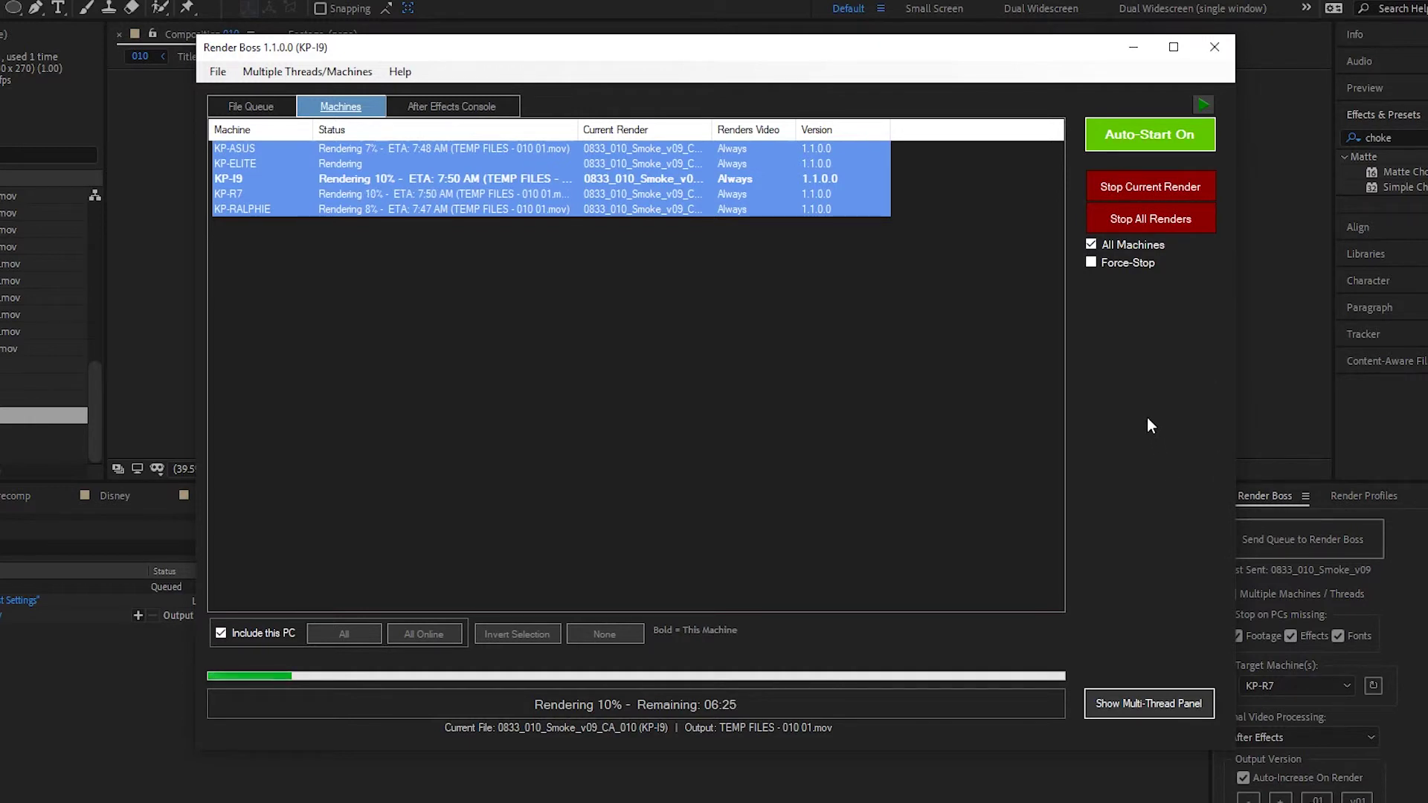
{"action": "left_click", "coordinate": [1154, 243]}
{"action": "left_click", "coordinate": [1162, 190]}
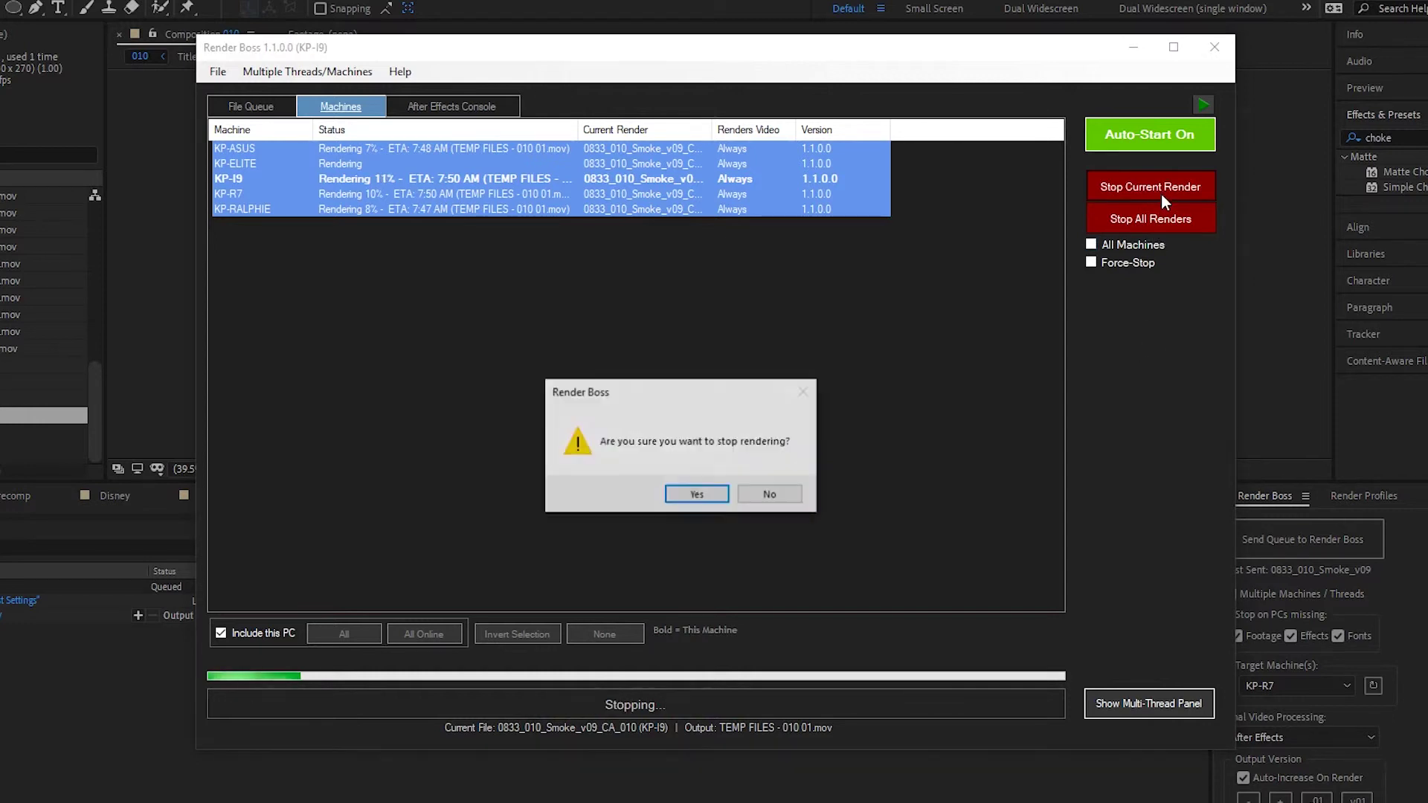
{"action": "key", "text": "Return"}
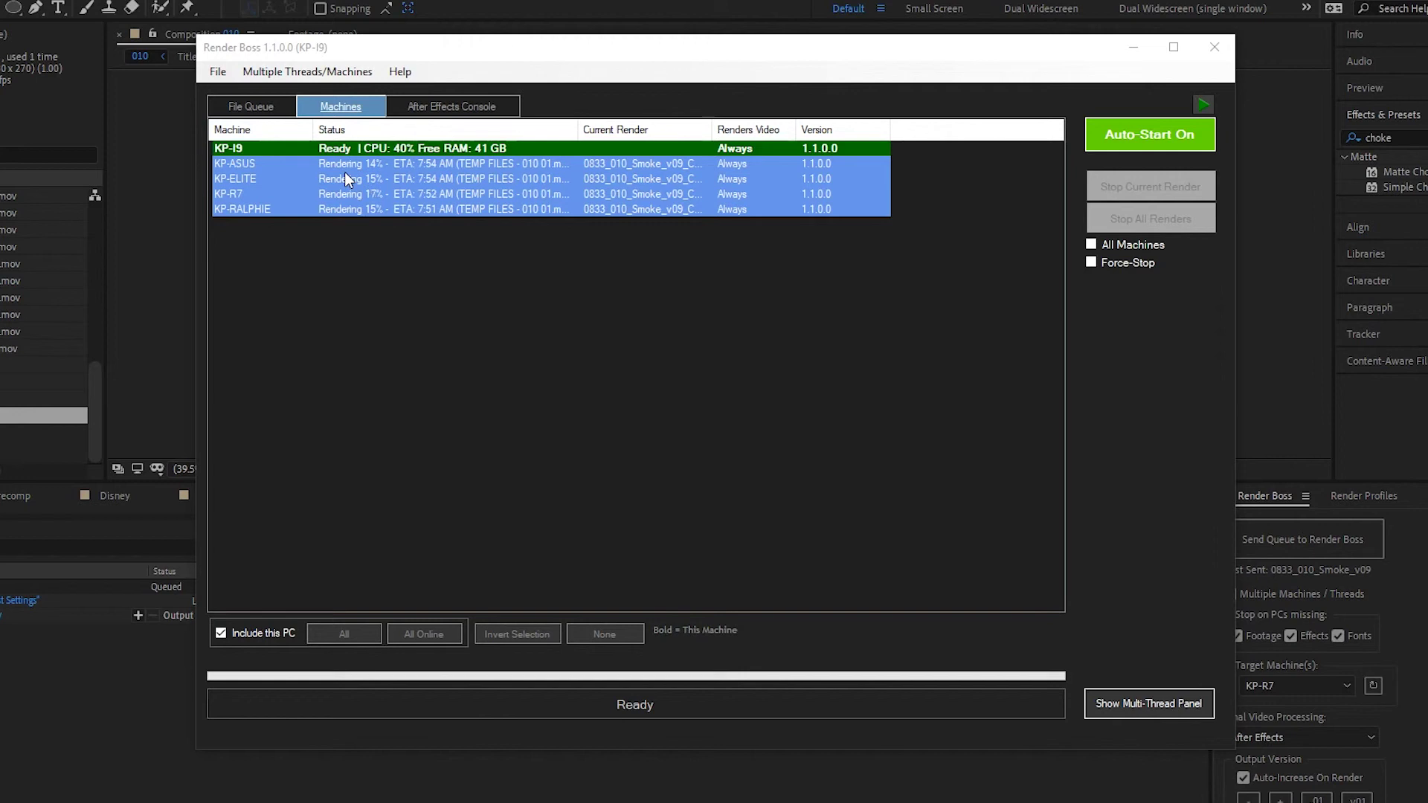
- Bring up the machines' actions menu, close it unused, and go back to File Queue
{"action": "right_click", "coordinate": [377, 177]}
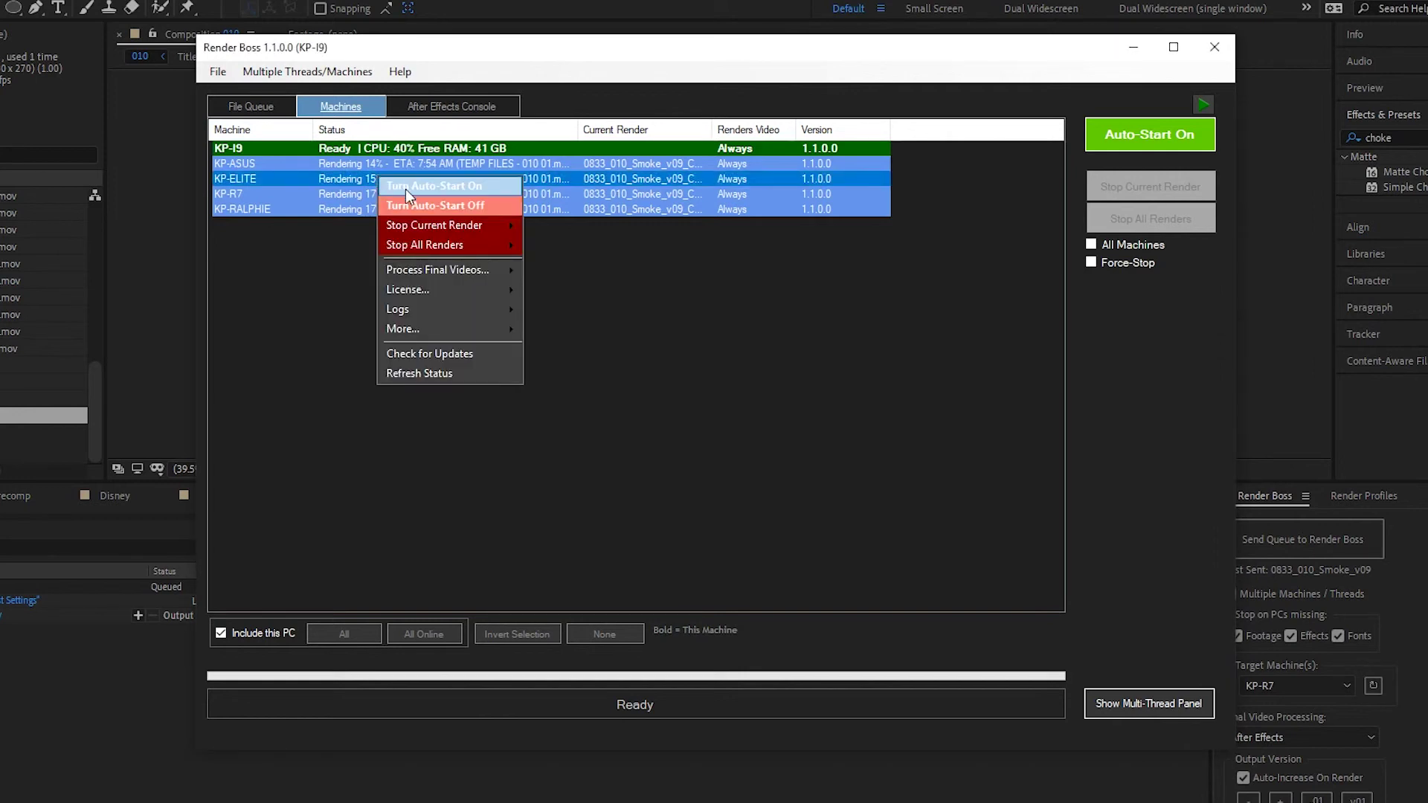
{"action": "mouse_move", "coordinate": [462, 237]}
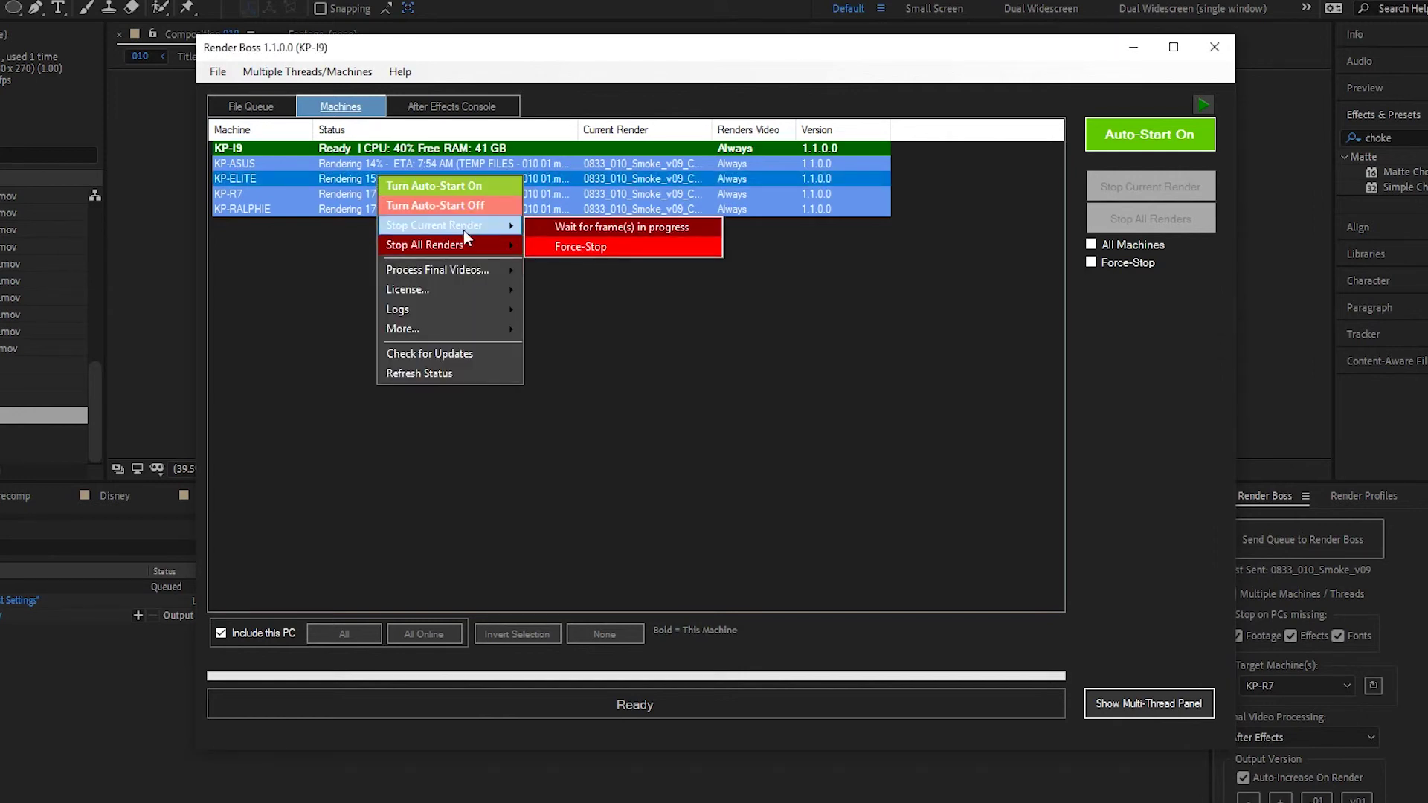
{"action": "left_click", "coordinate": [338, 265]}
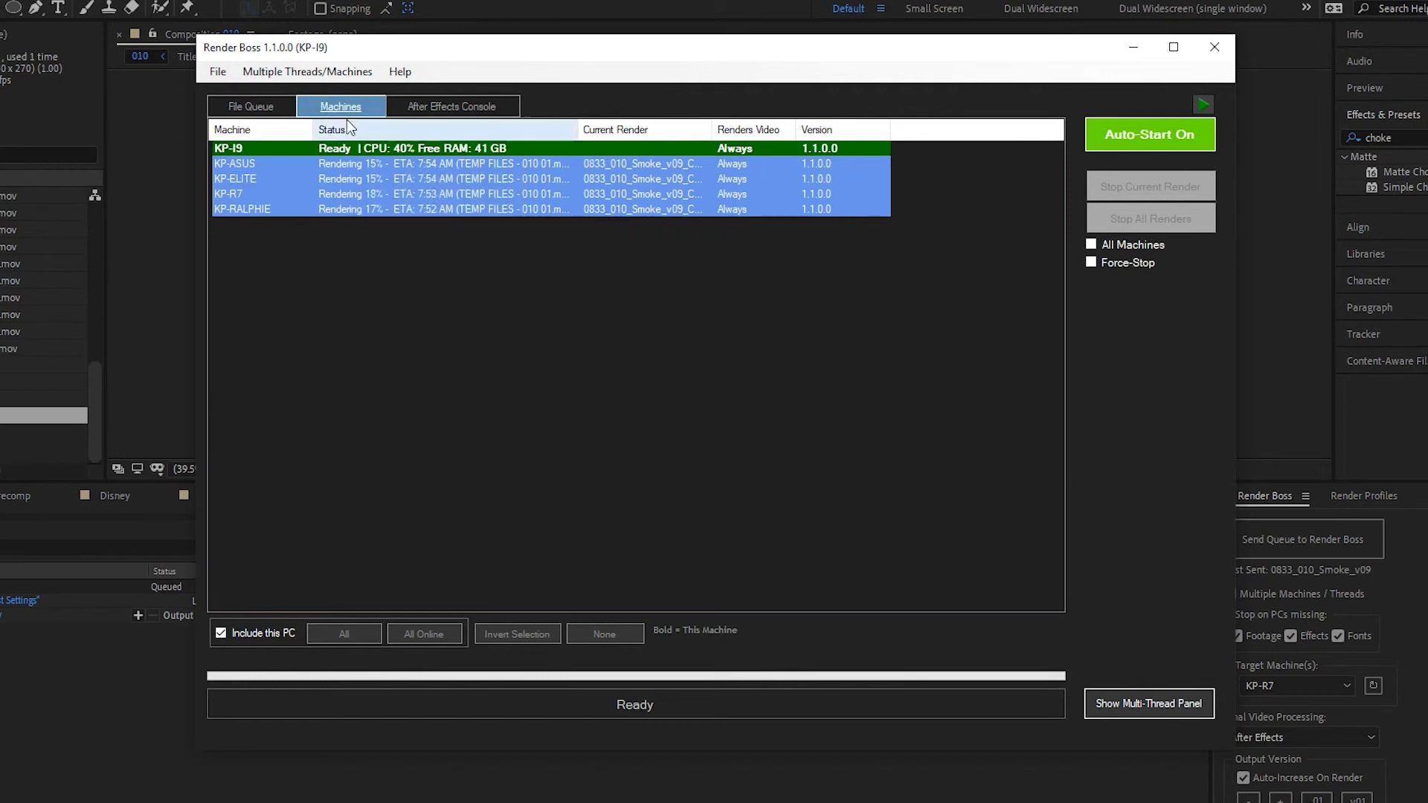
{"action": "left_click", "coordinate": [240, 98]}
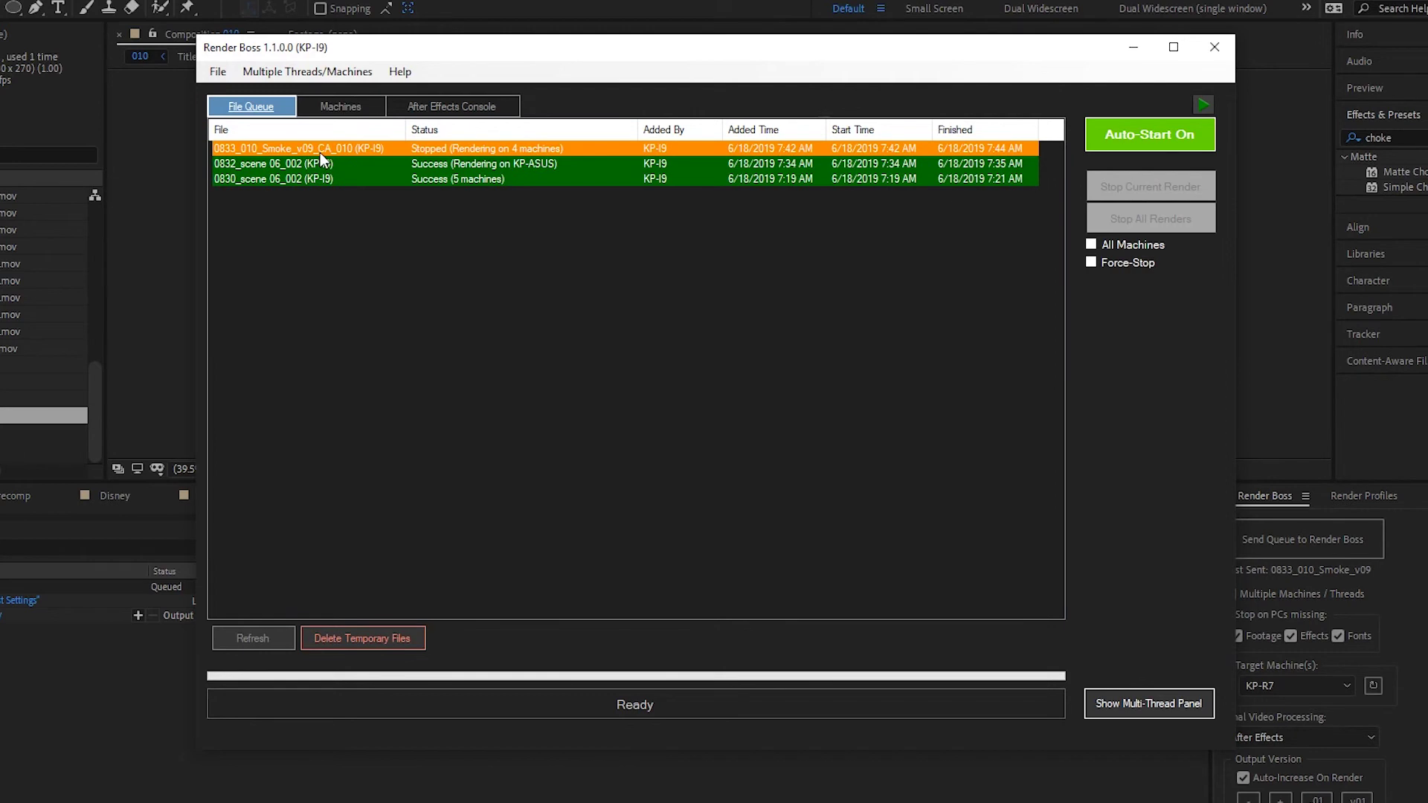
- Stop the 0833 smoke render on all machines after frames in progress, confirming every machine reads Ready
{"action": "right_click", "coordinate": [322, 148]}
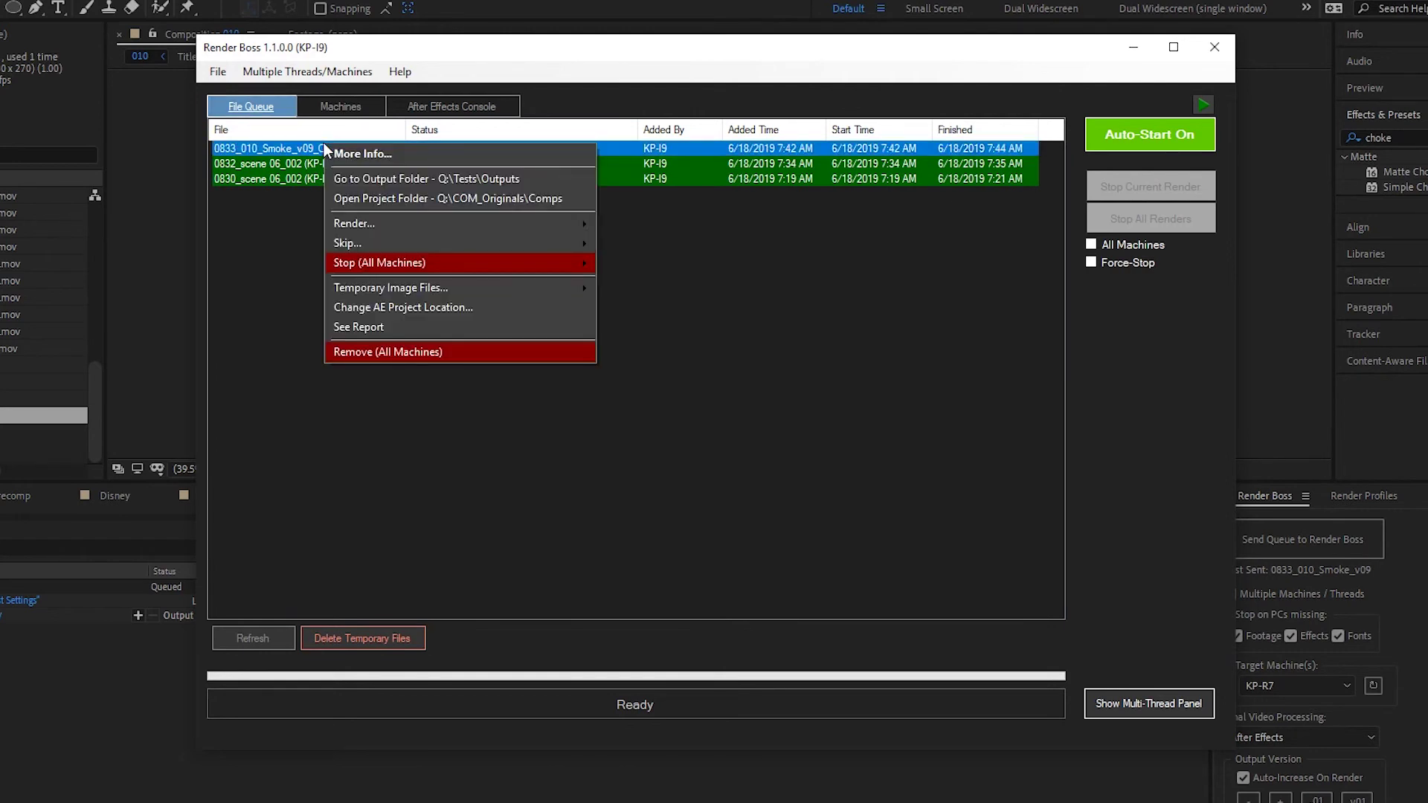
{"action": "mouse_move", "coordinate": [487, 266]}
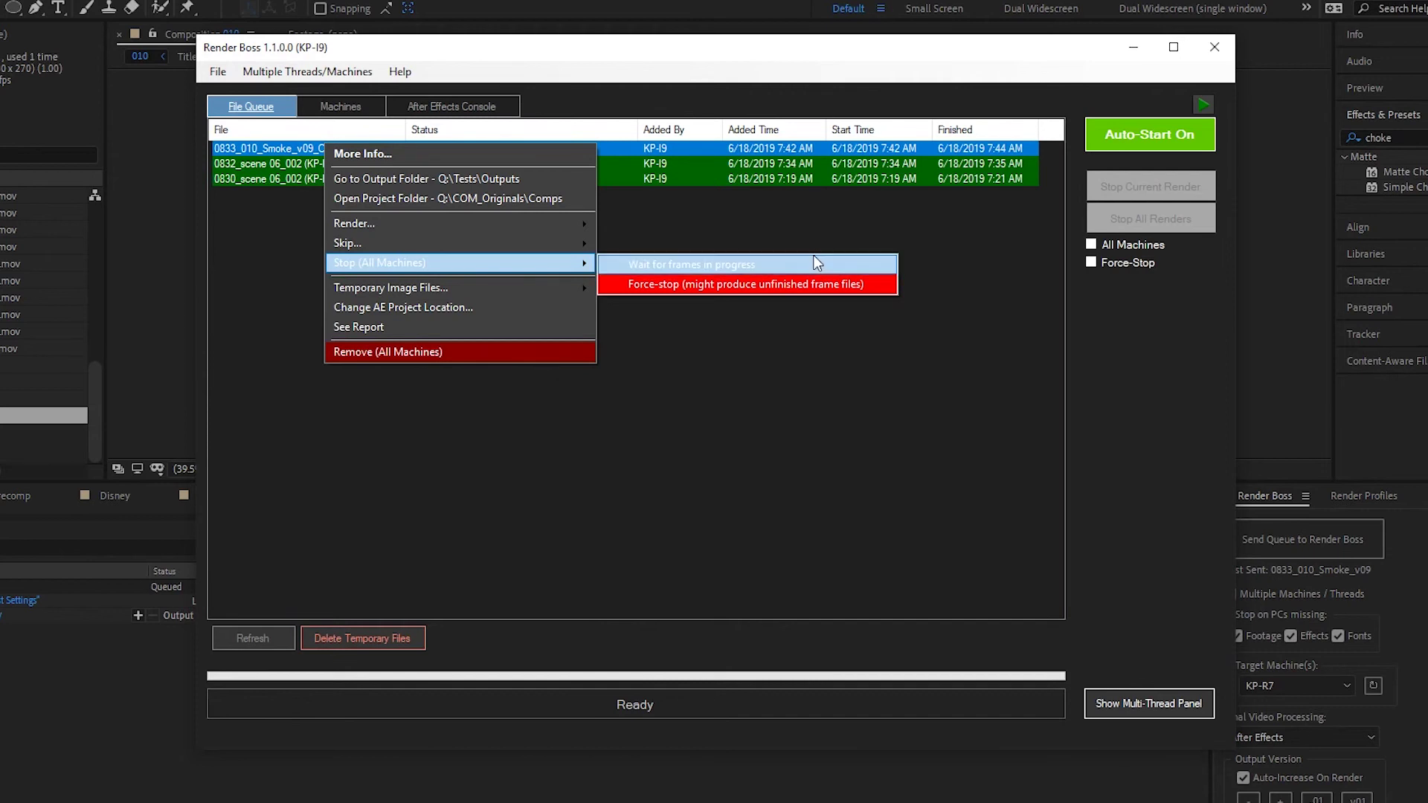
{"action": "left_click", "coordinate": [806, 272]}
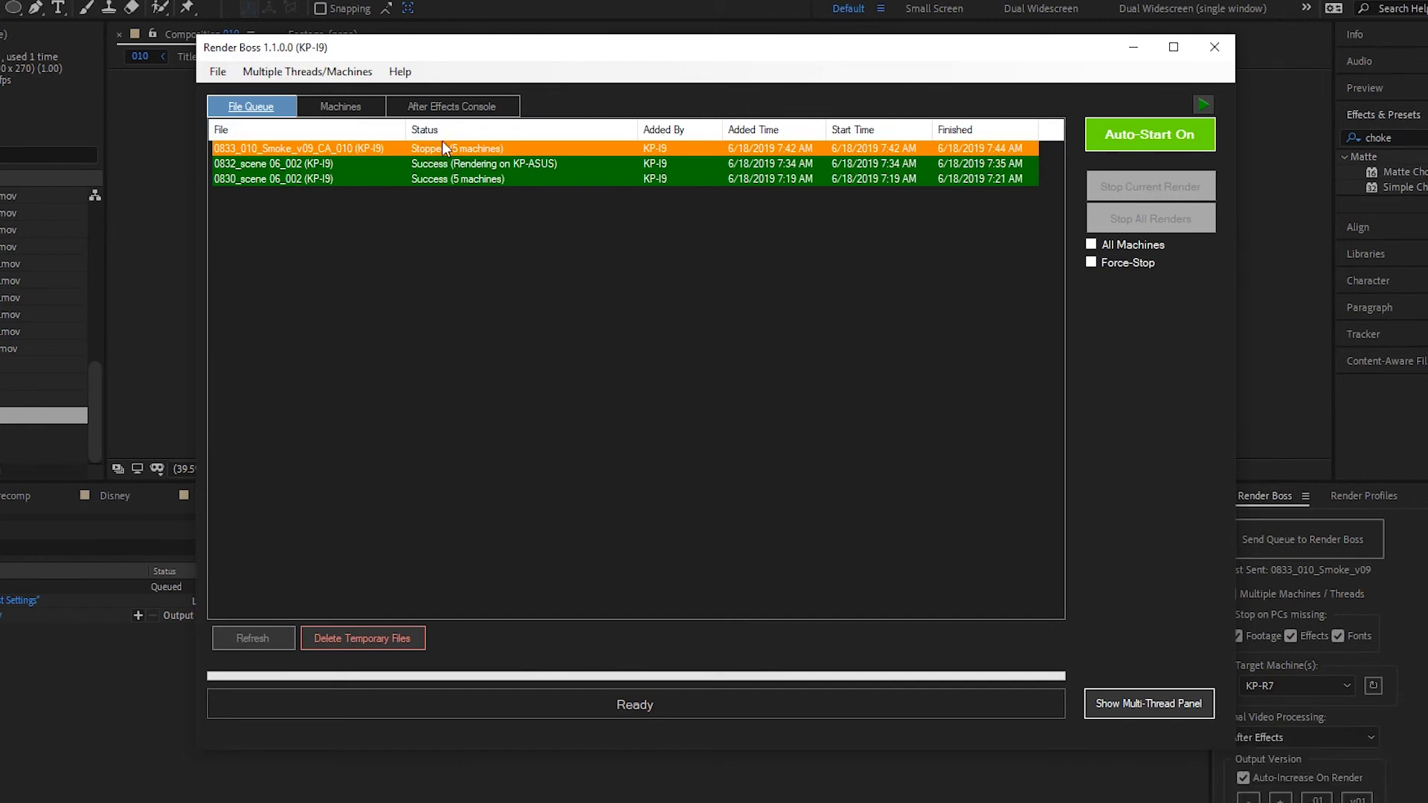
{"action": "left_click", "coordinate": [335, 112]}
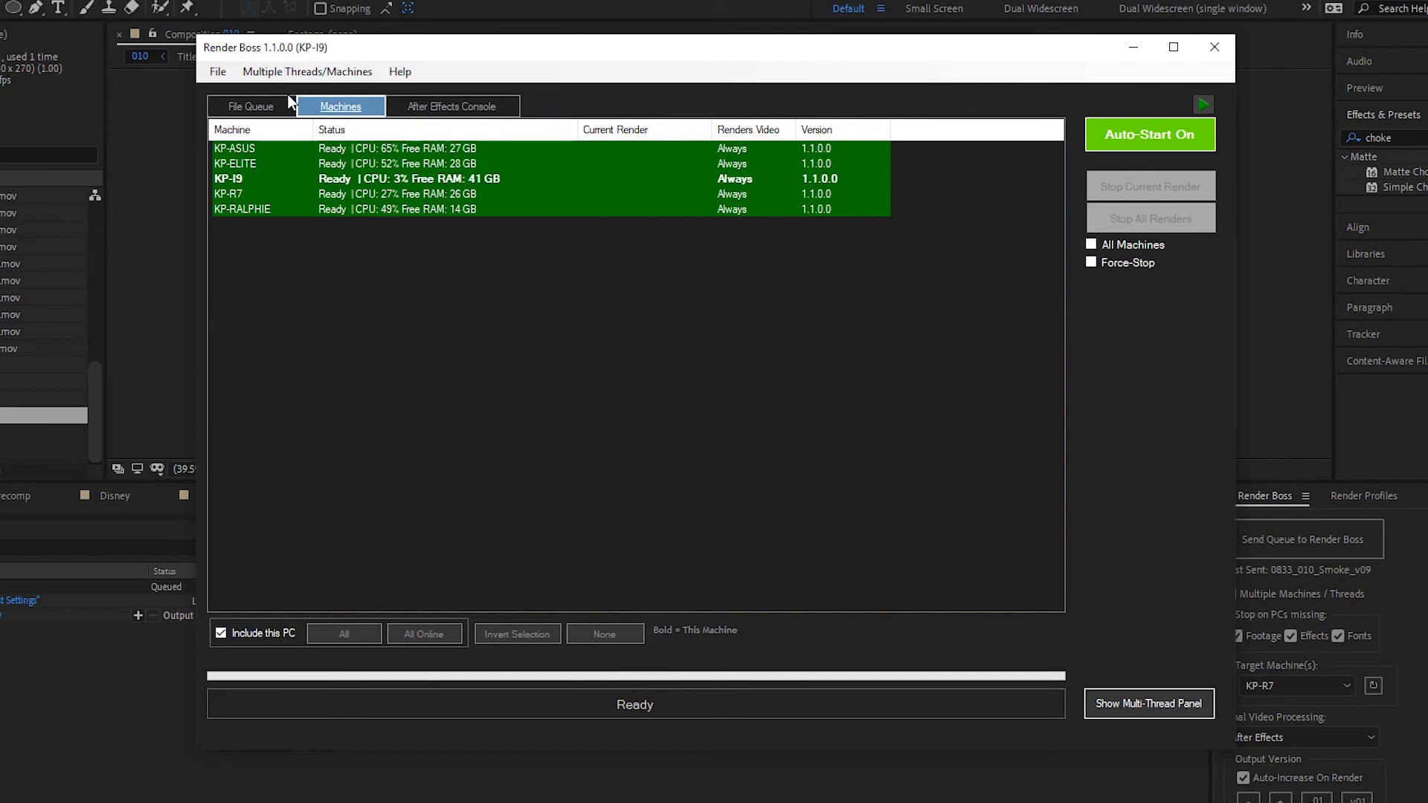
{"action": "left_click", "coordinate": [269, 105]}
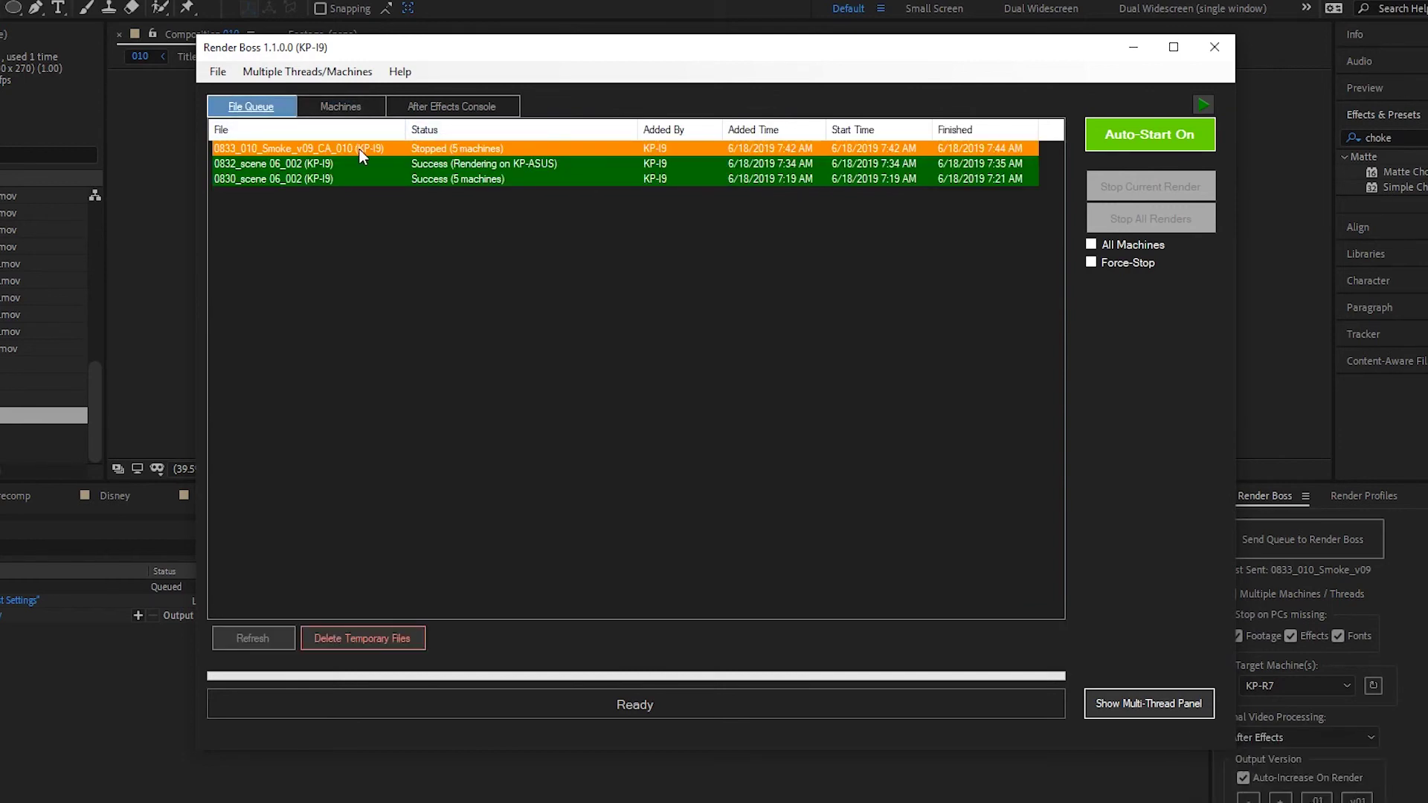
{"action": "left_click", "coordinate": [341, 107]}
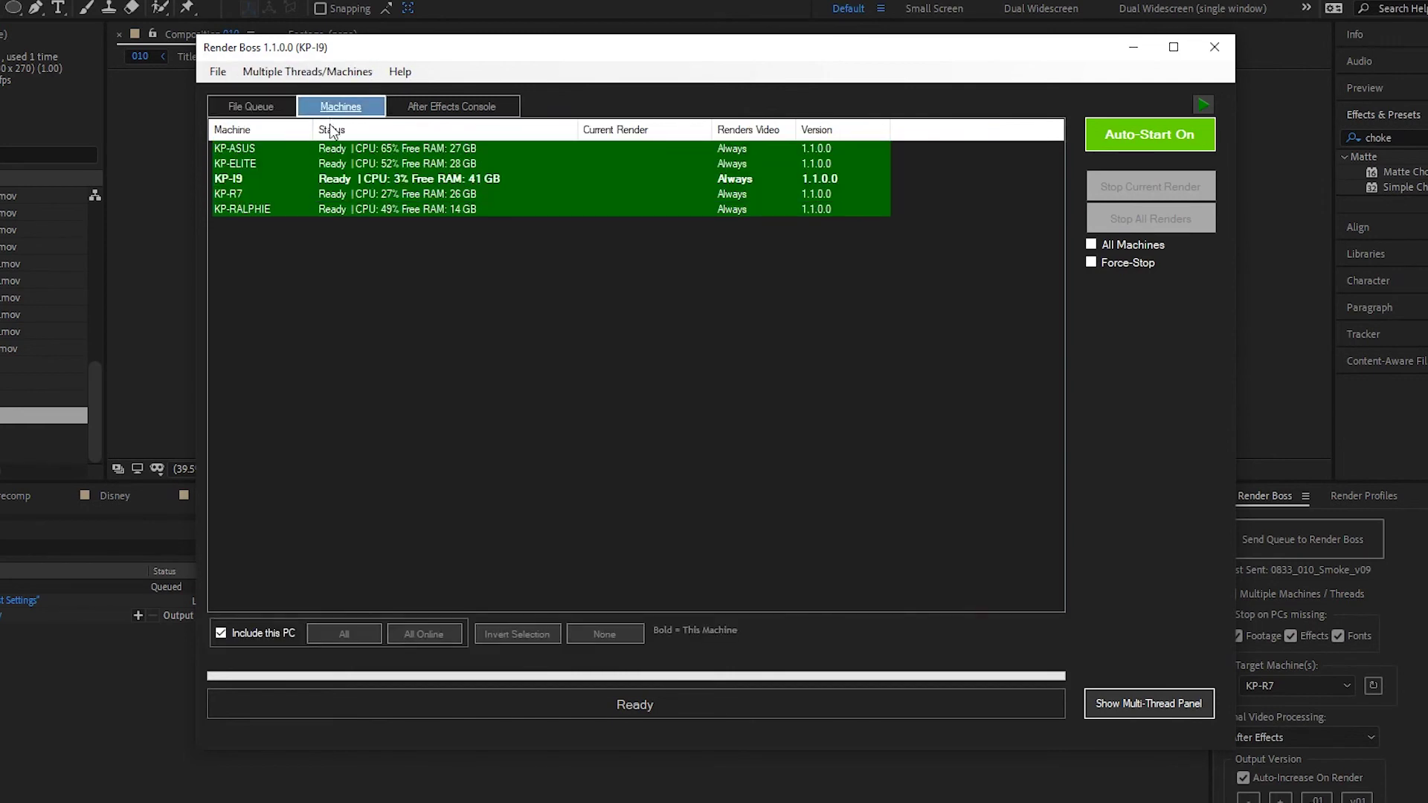
{"action": "left_click", "coordinate": [267, 101]}
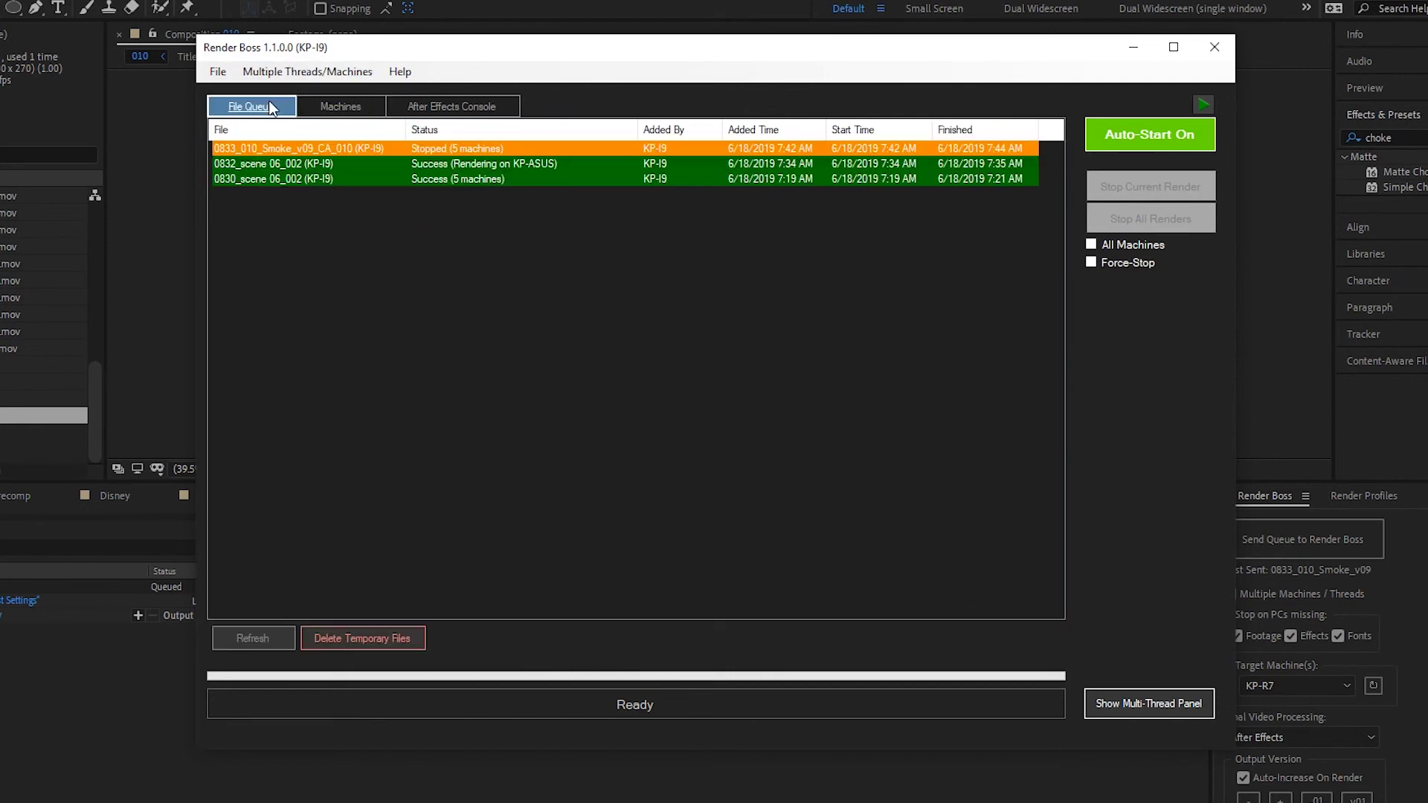
- Choose Render on the stopped 0833_010_Smoke_v09_CA_010 entry and confirm all five machines resume rendering
{"action": "right_click", "coordinate": [555, 145]}
{"action": "mouse_move", "coordinate": [633, 227]}
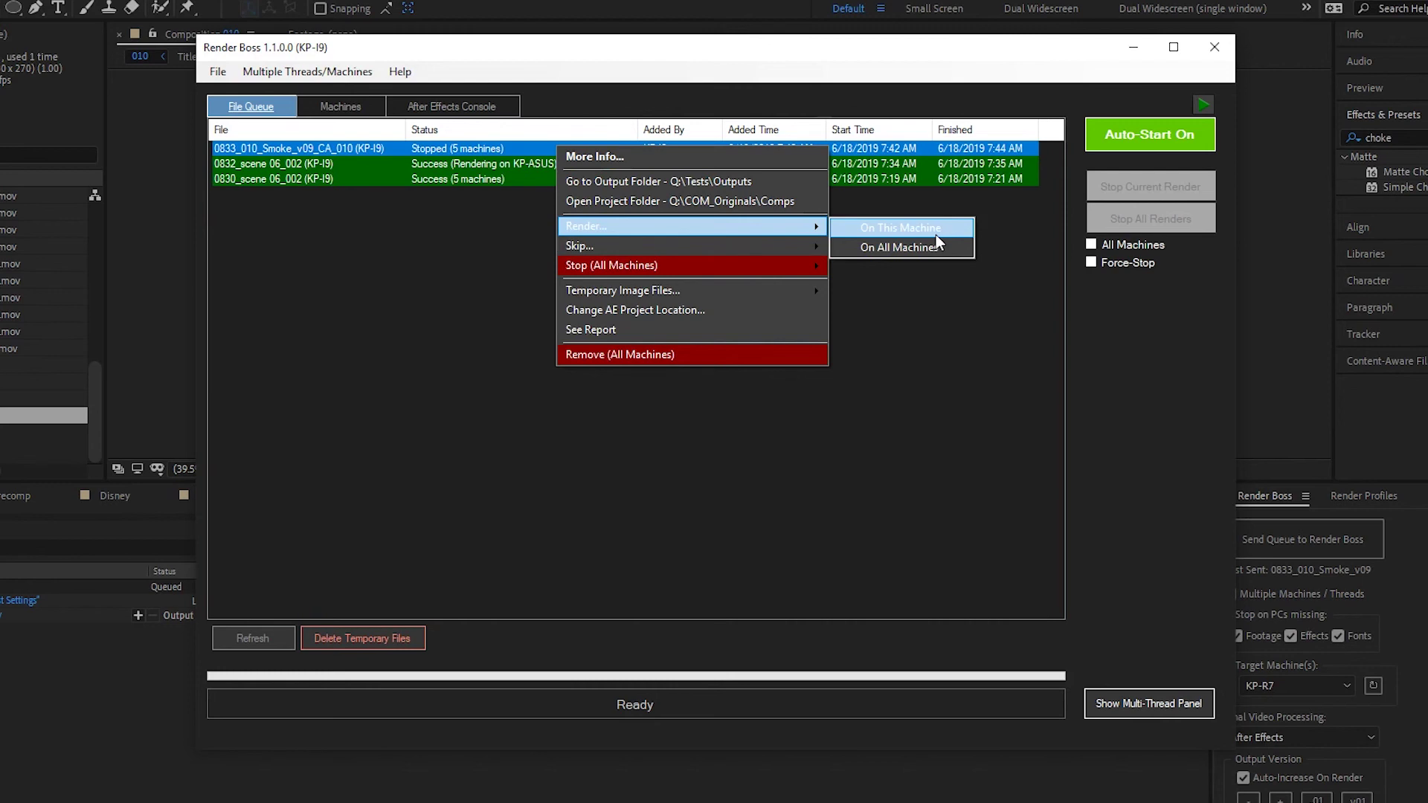
{"action": "left_click", "coordinate": [914, 246]}
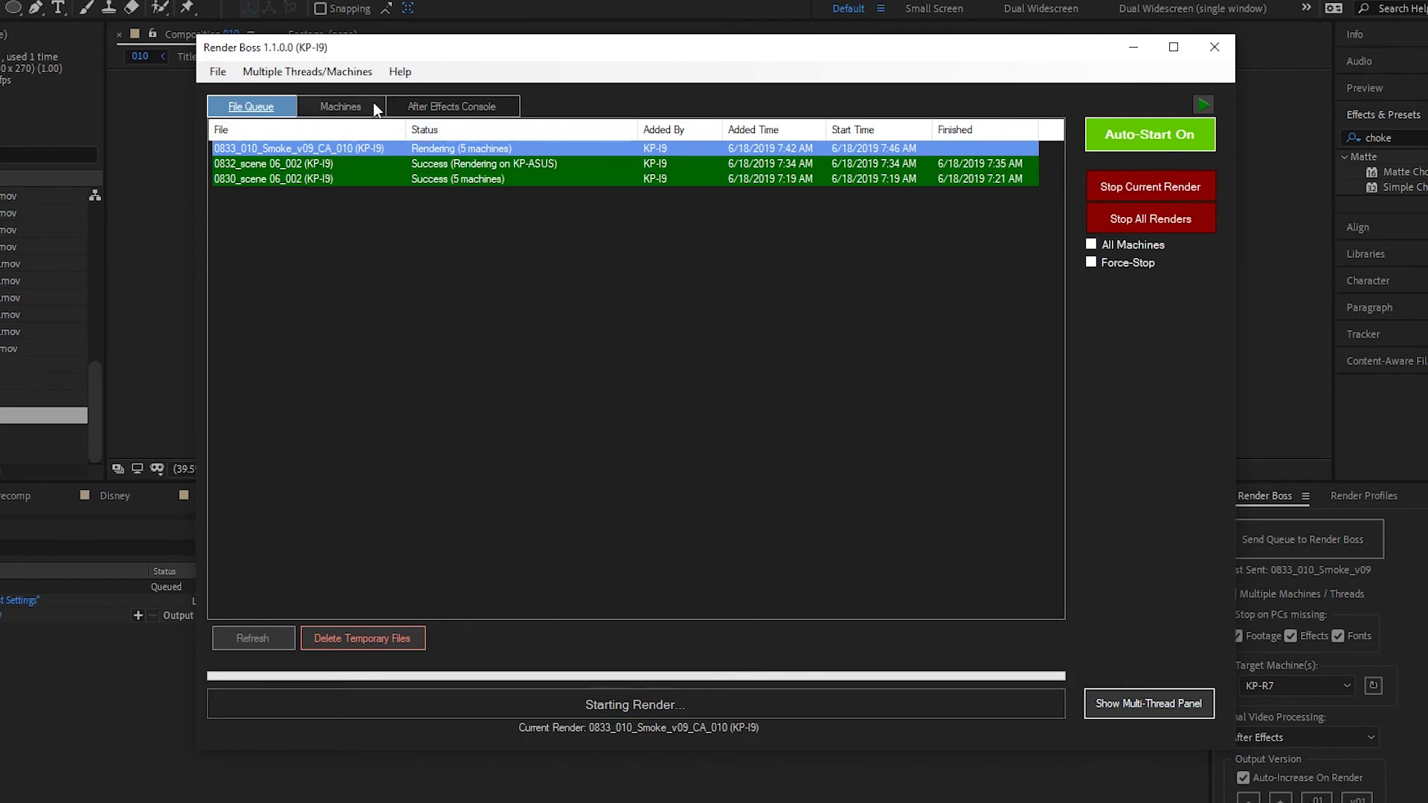
{"action": "left_click", "coordinate": [354, 104]}
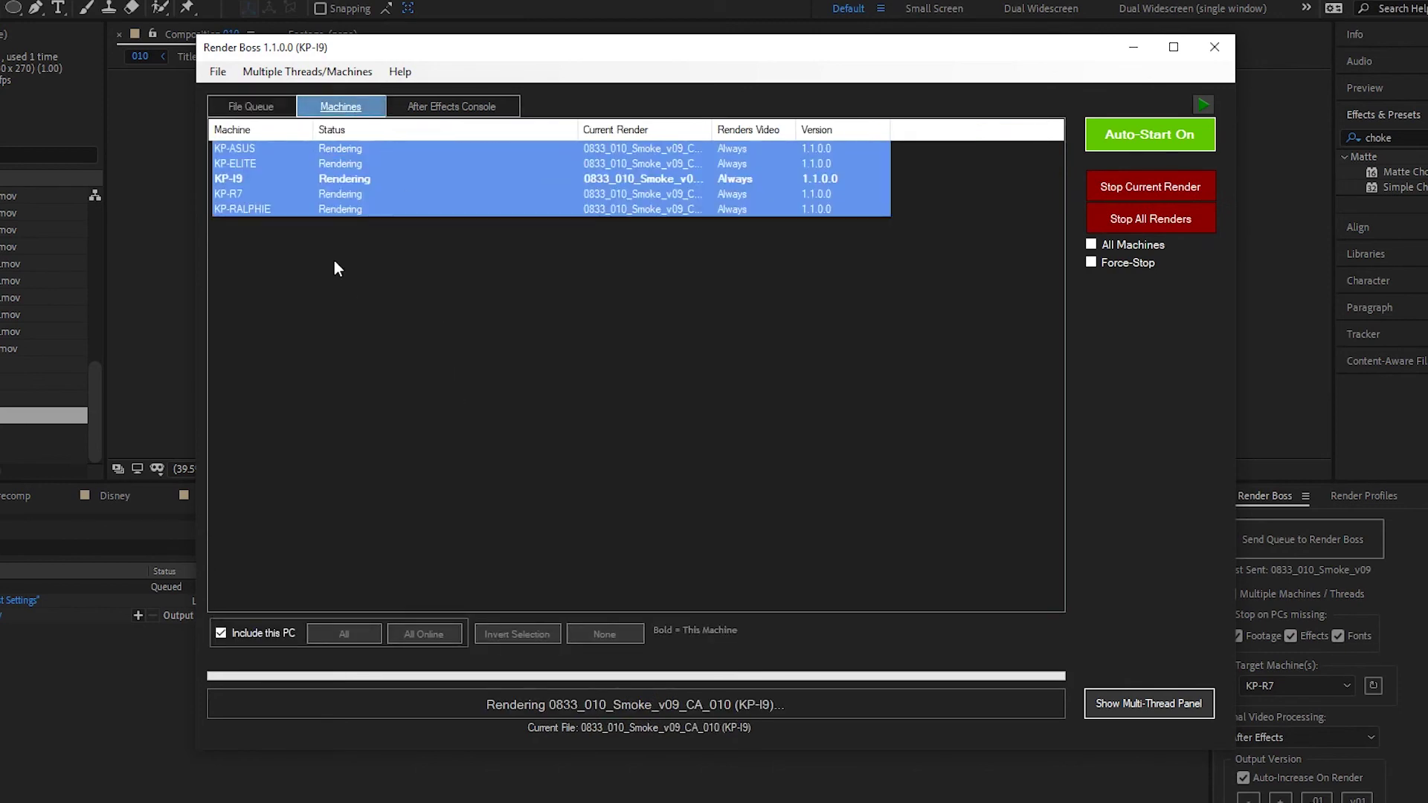
{"action": "left_click", "coordinate": [250, 107]}
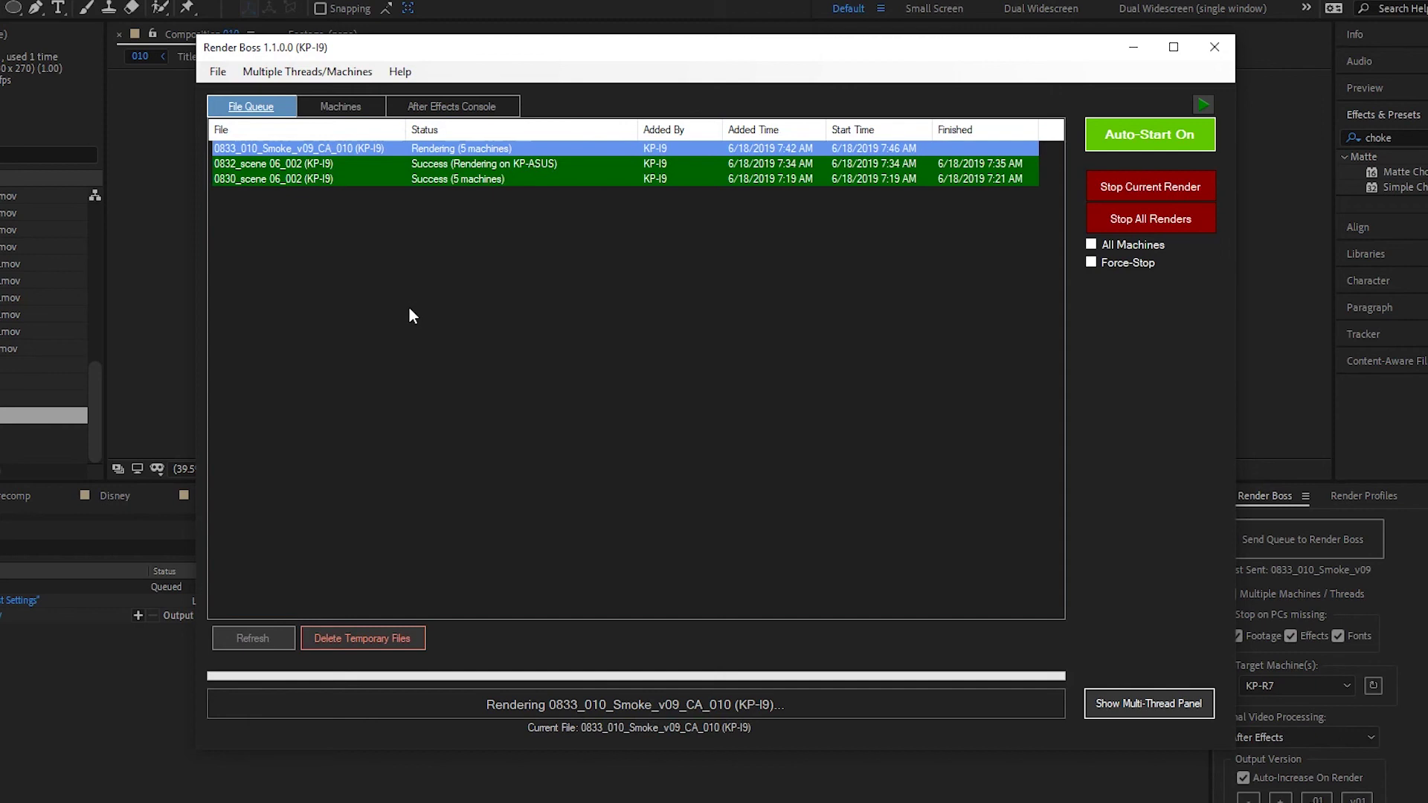
{"action": "left_click", "coordinate": [342, 102]}
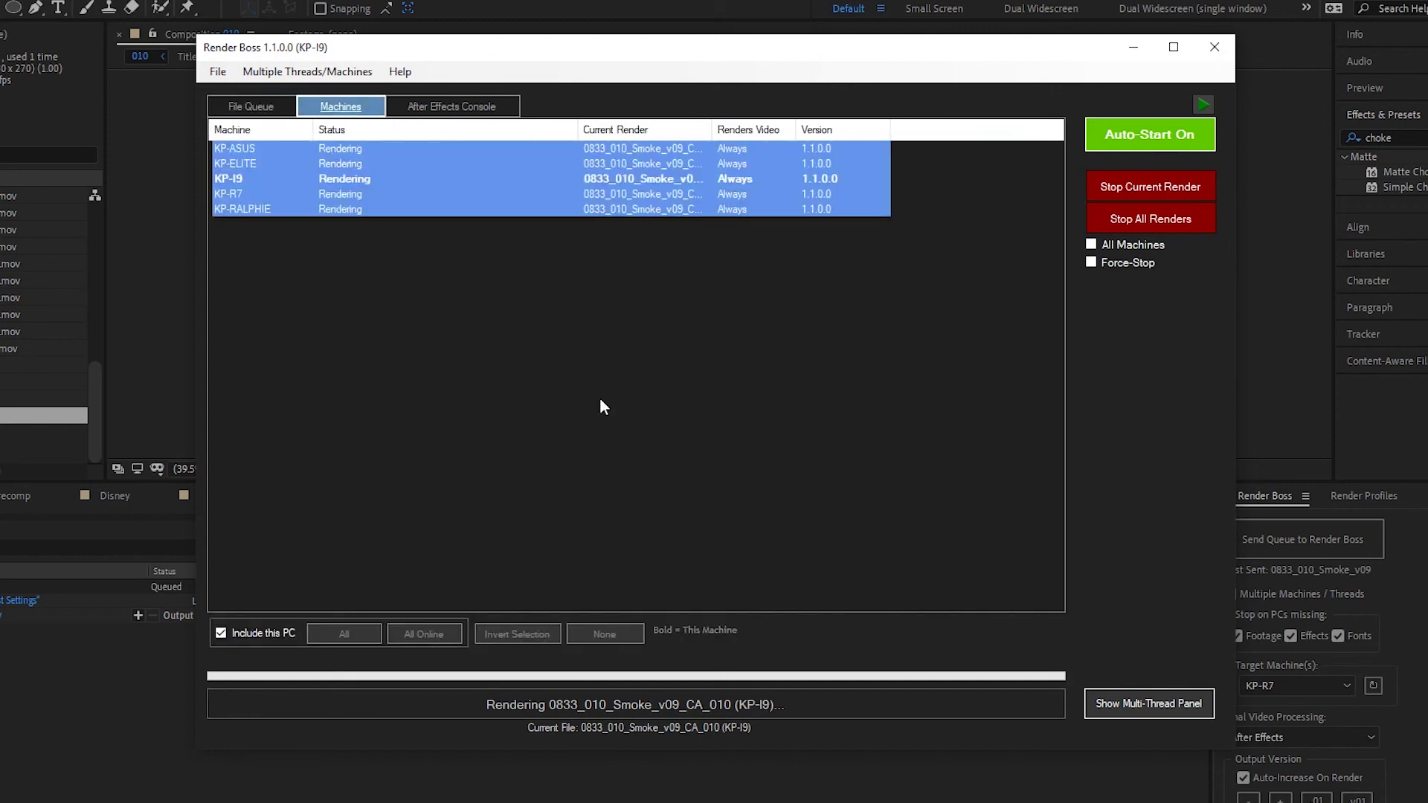